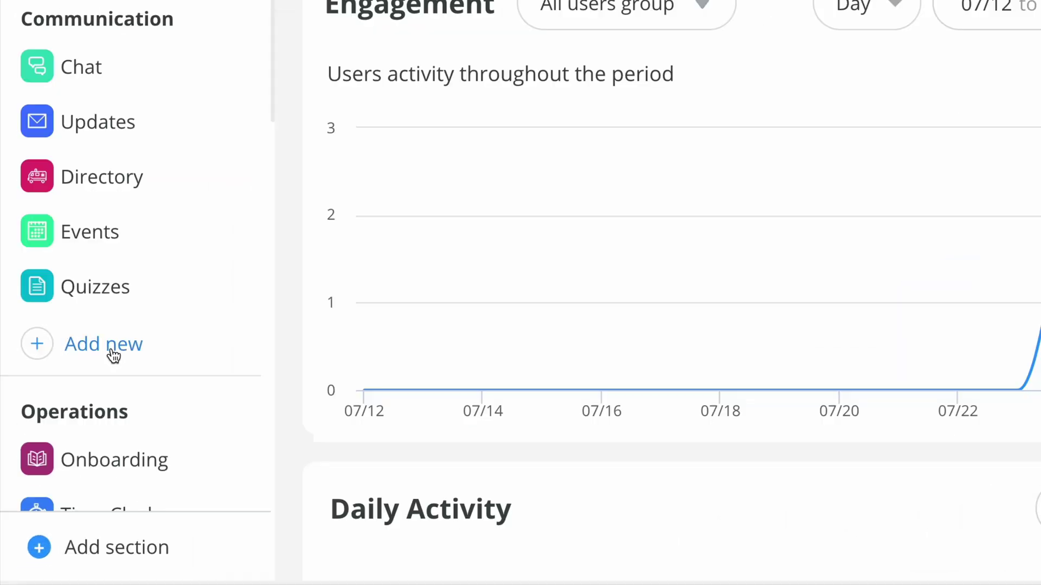
Create a new knowledge base named 'Retail Workforce Success Guide' from the Add new popup
{"action": "left_click", "coordinate": [64, 443]}
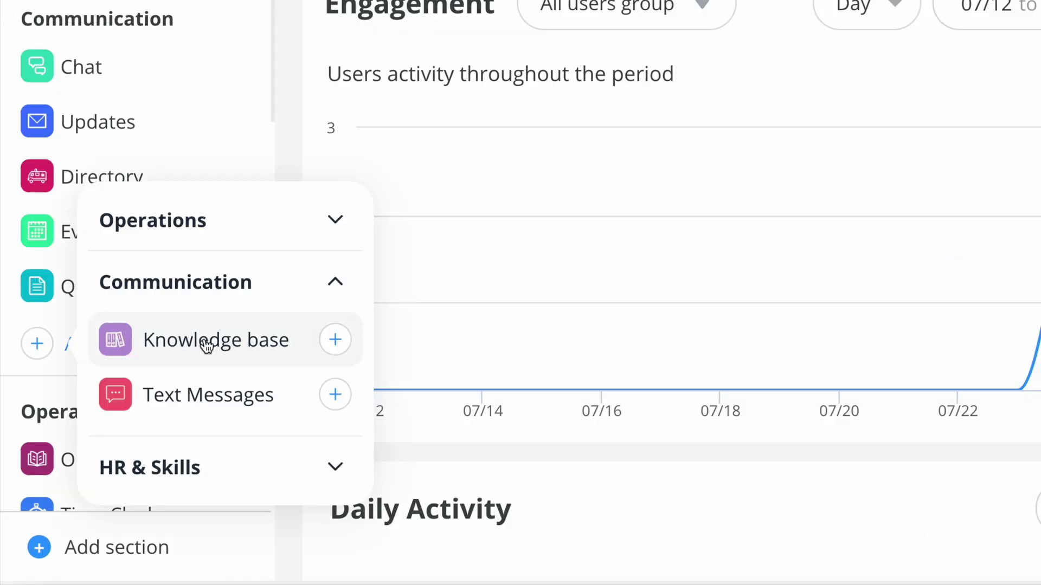
{"action": "left_click", "coordinate": [277, 347]}
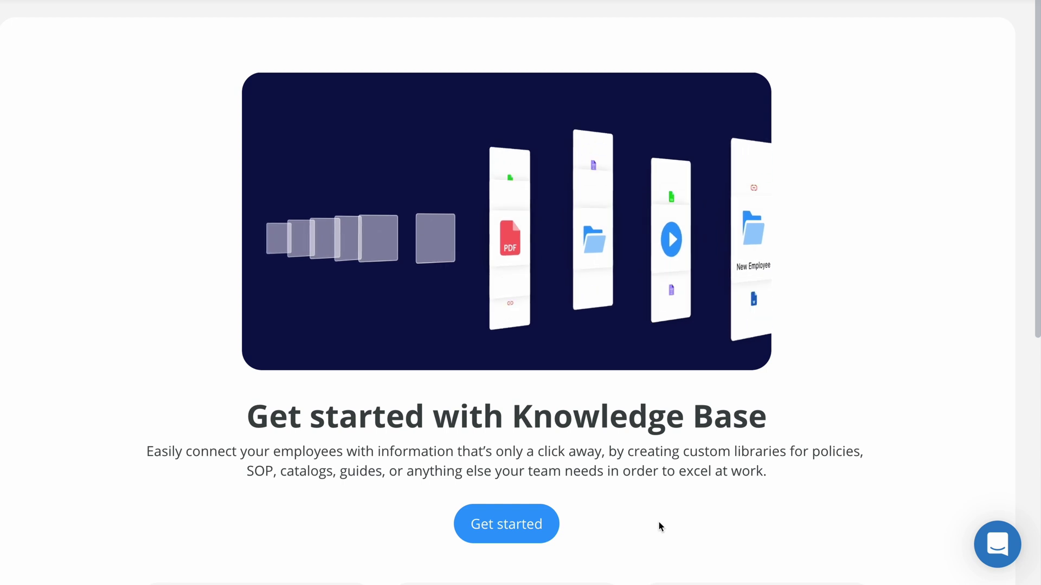
{"action": "left_click", "coordinate": [532, 529]}
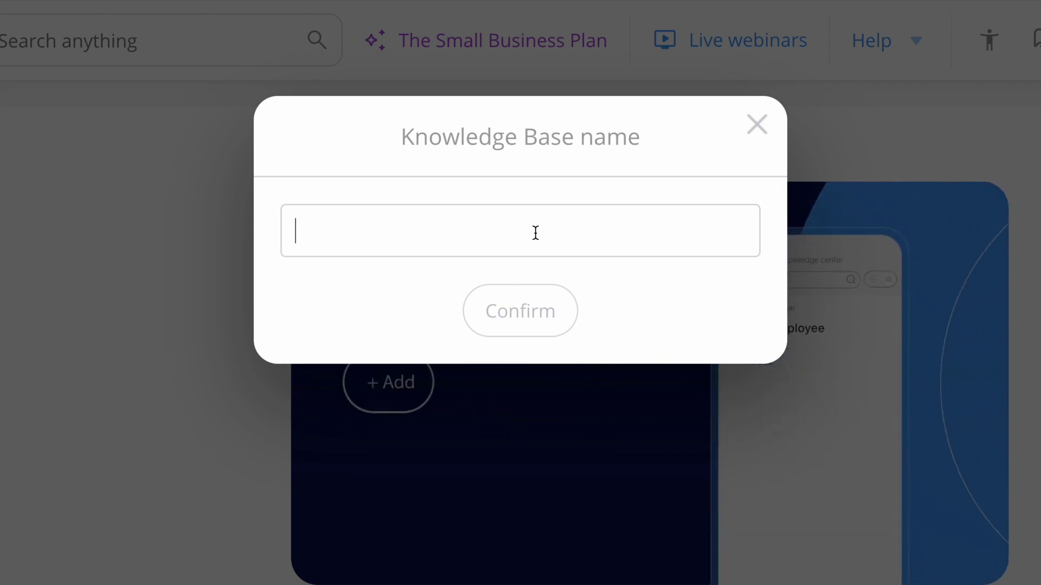
{"action": "type", "text": "Retail Workforce Success Guide"}
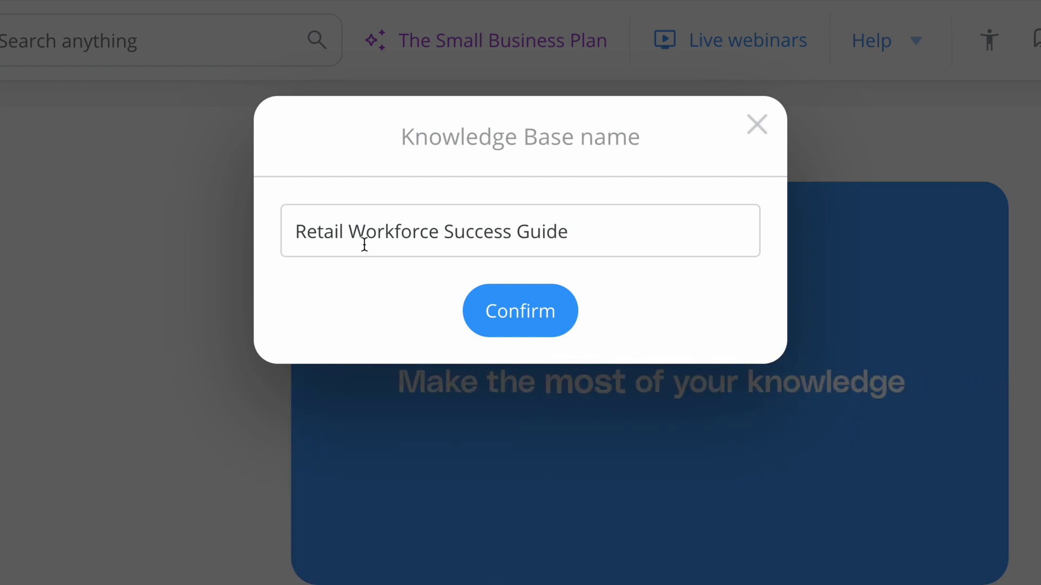
{"action": "left_click", "coordinate": [526, 307]}
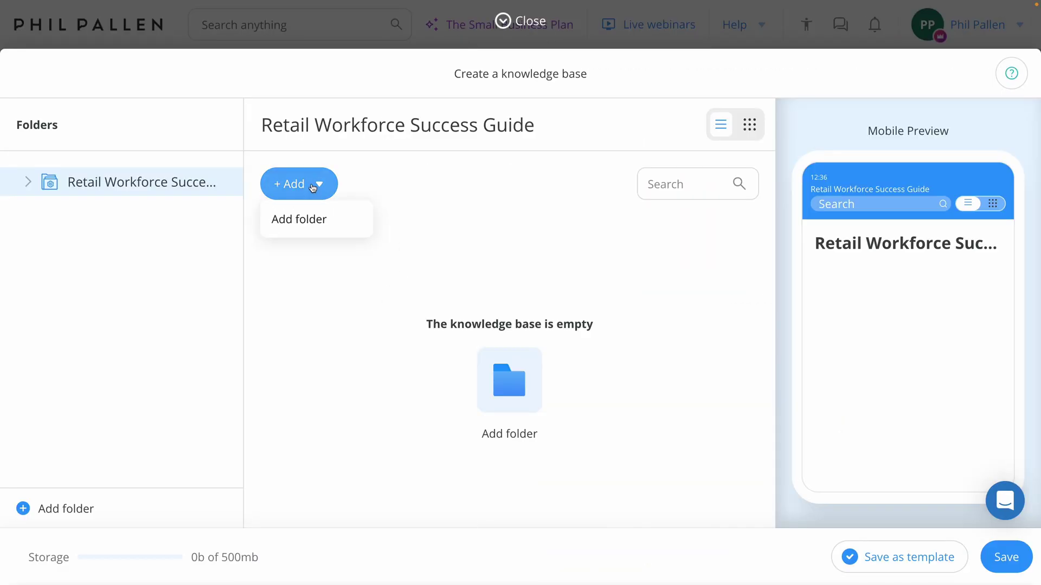
Add a folder named 'Company Protocols' to the knowledge base
{"action": "left_click", "coordinate": [307, 219]}
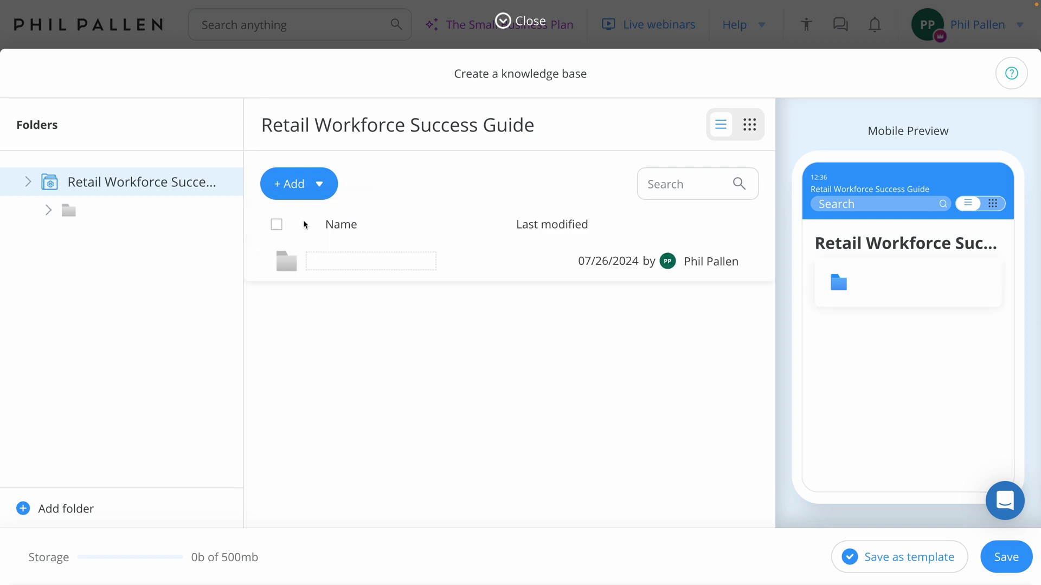
{"action": "type", "text": "Company Protocols"}
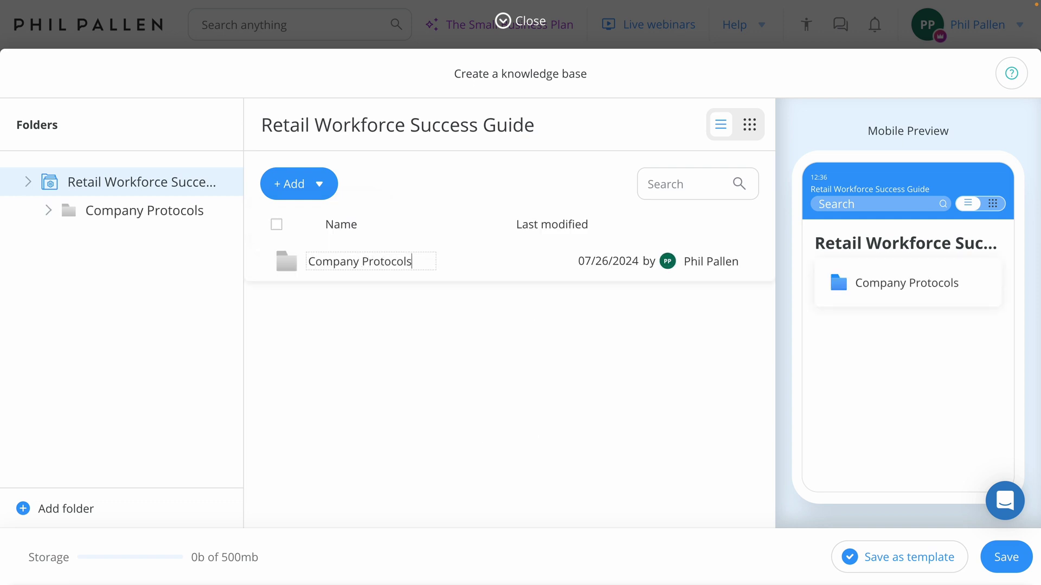
{"action": "key", "text": "Return"}
{"action": "left_click", "coordinate": [501, 366]}
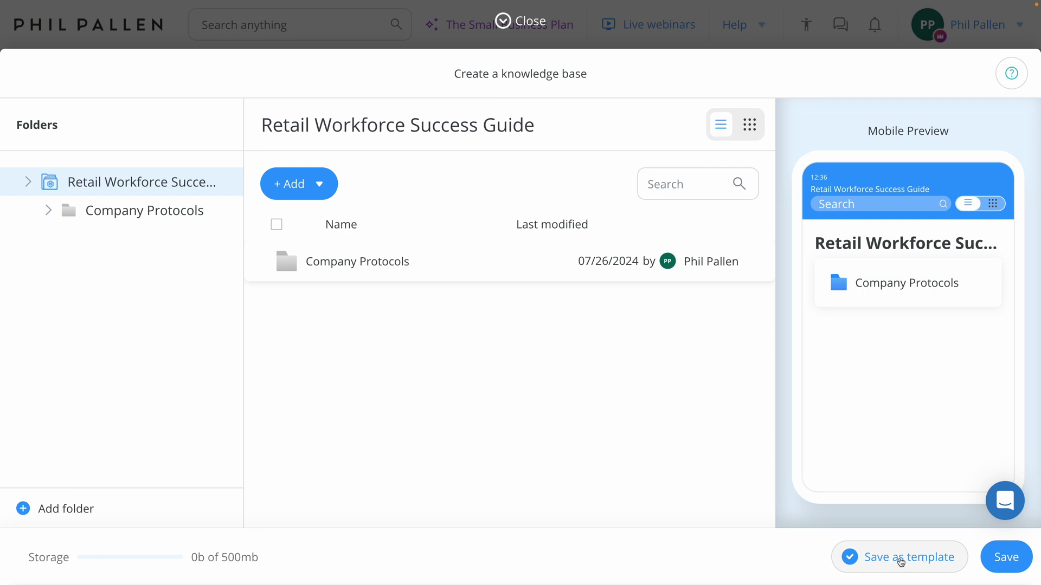
Create a 'Welcome Kit' folder, move it into Company Protocols, and save the knowledge base
{"action": "left_click", "coordinate": [317, 182]}
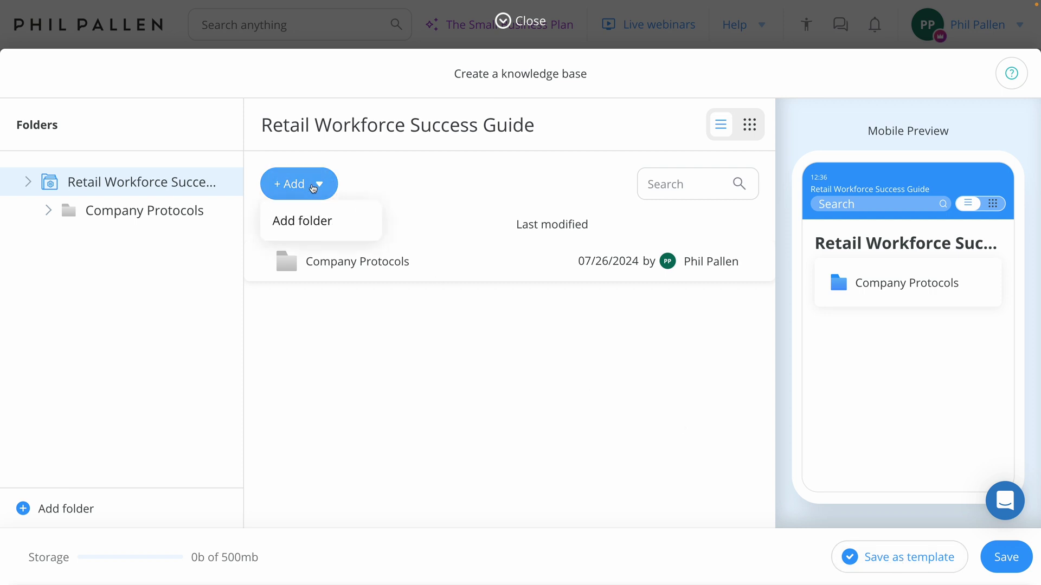
{"action": "left_click", "coordinate": [307, 217]}
{"action": "type", "text": "Welcome Kit"}
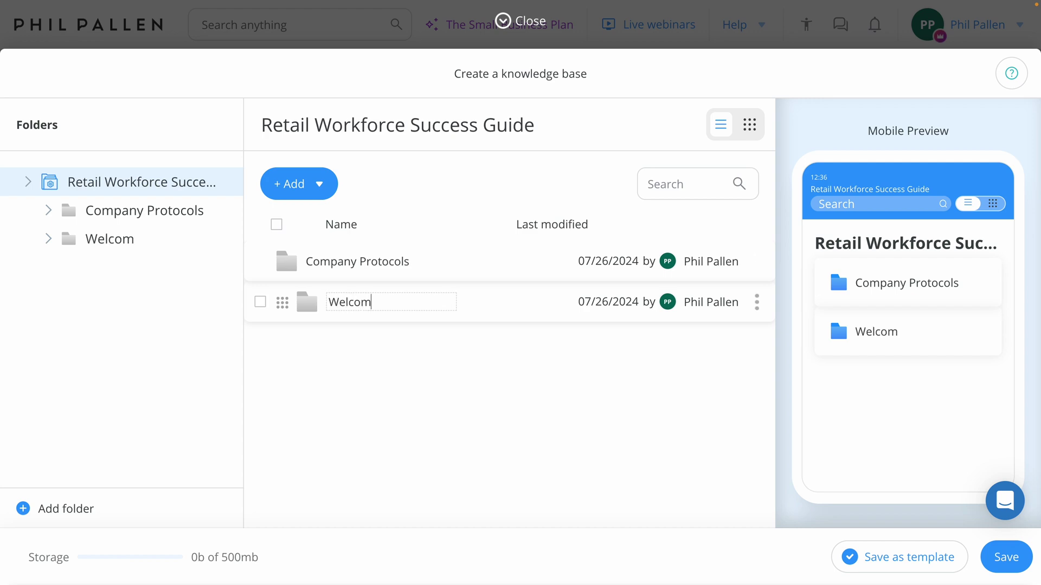
{"action": "left_click", "coordinate": [757, 302]}
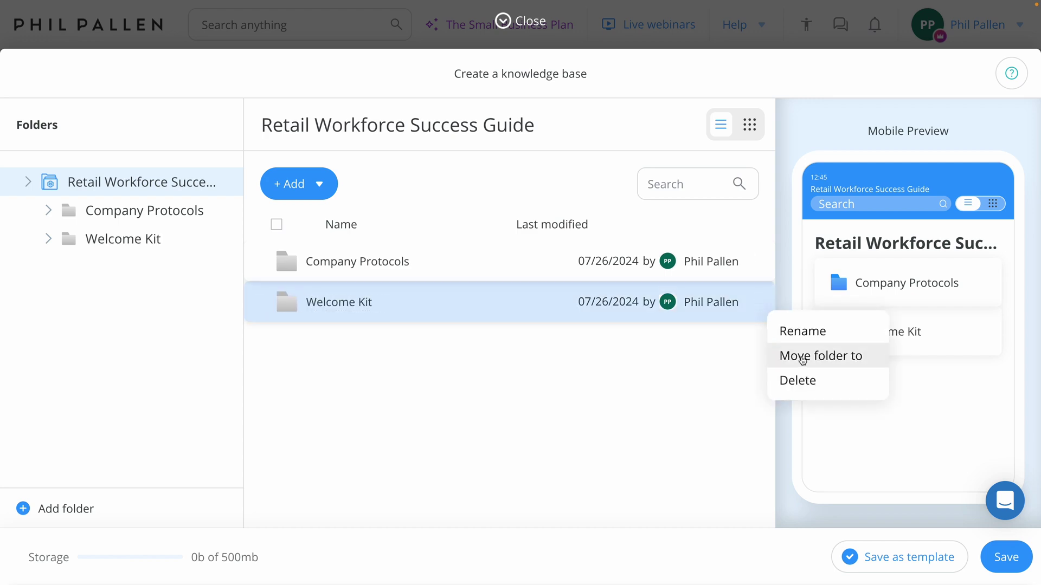
{"action": "left_click", "coordinate": [803, 356]}
{"action": "left_click", "coordinate": [890, 270]}
{"action": "left_click", "coordinate": [871, 398]}
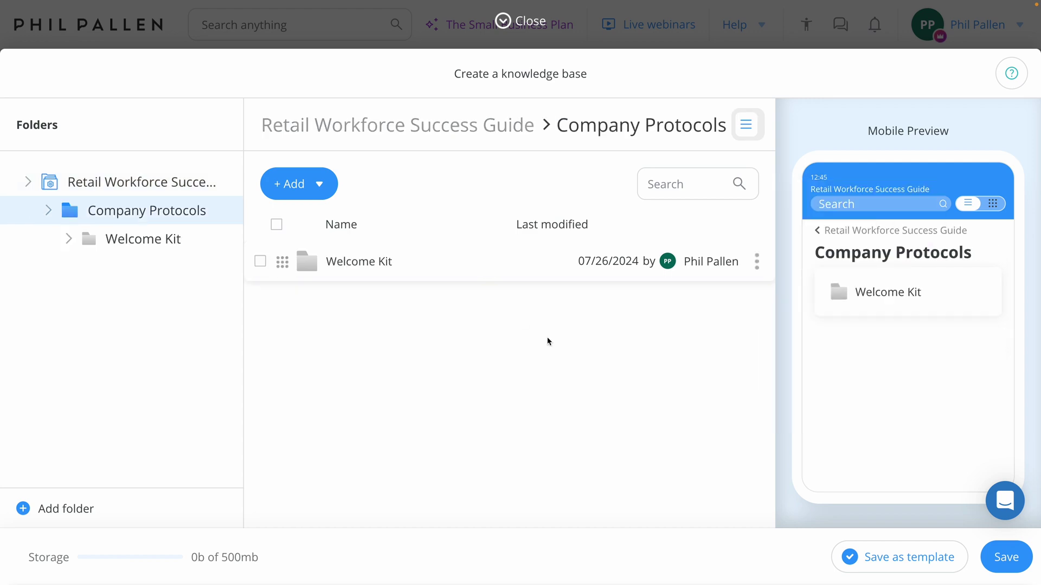
{"action": "left_click", "coordinate": [1024, 543]}
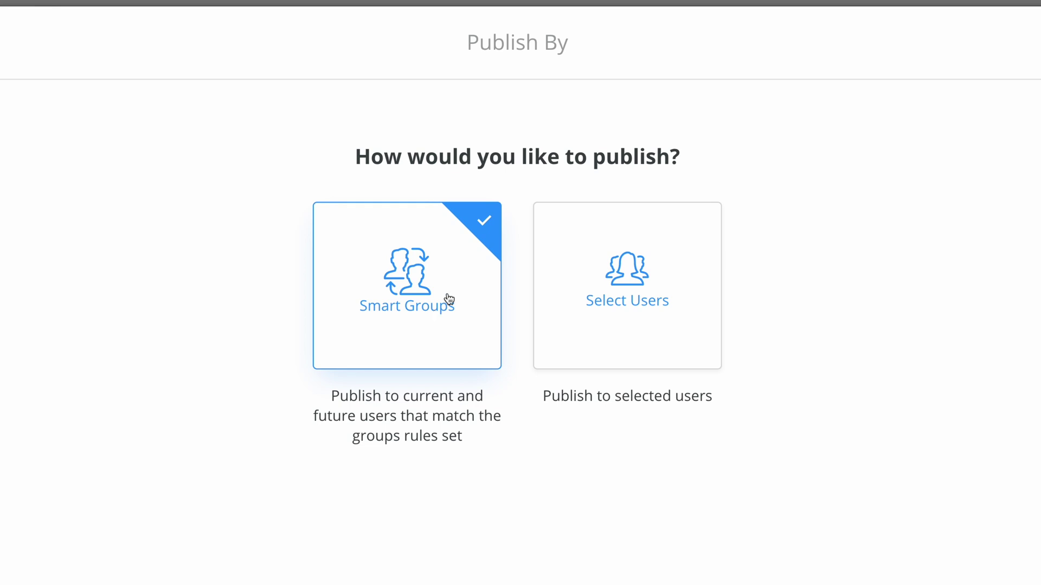
Publish the knowledge base to Smart Groups, keeping the feed post author unchanged
{"action": "left_click", "coordinate": [609, 309]}
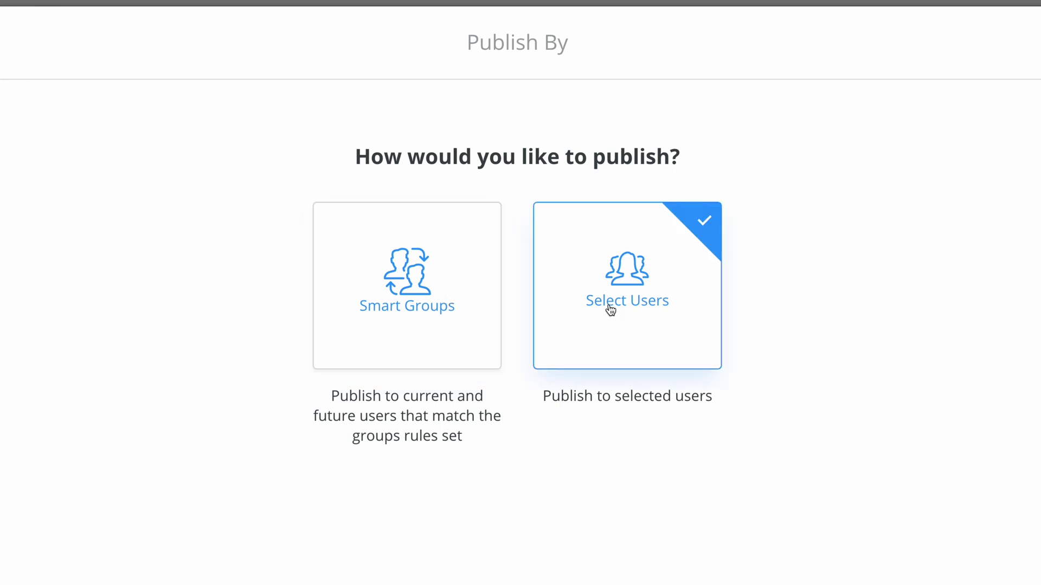
{"action": "left_click", "coordinate": [384, 279]}
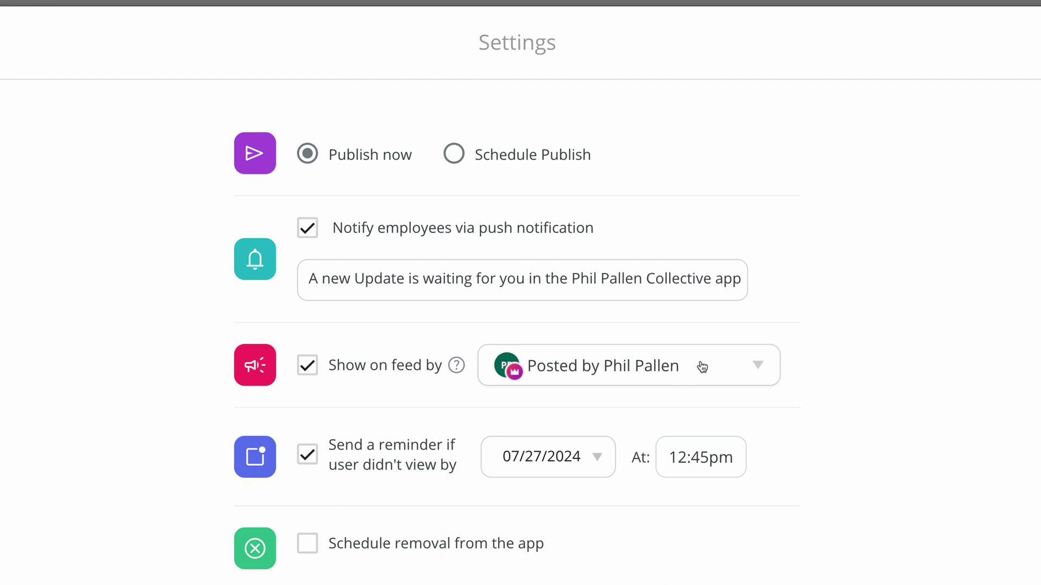
{"action": "left_click", "coordinate": [744, 379]}
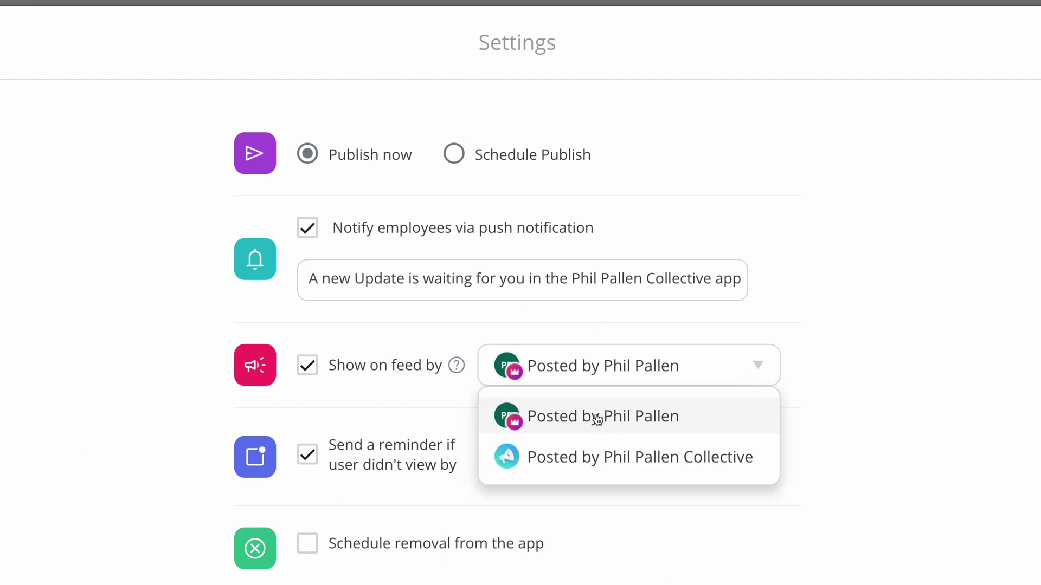
{"action": "left_click", "coordinate": [864, 462]}
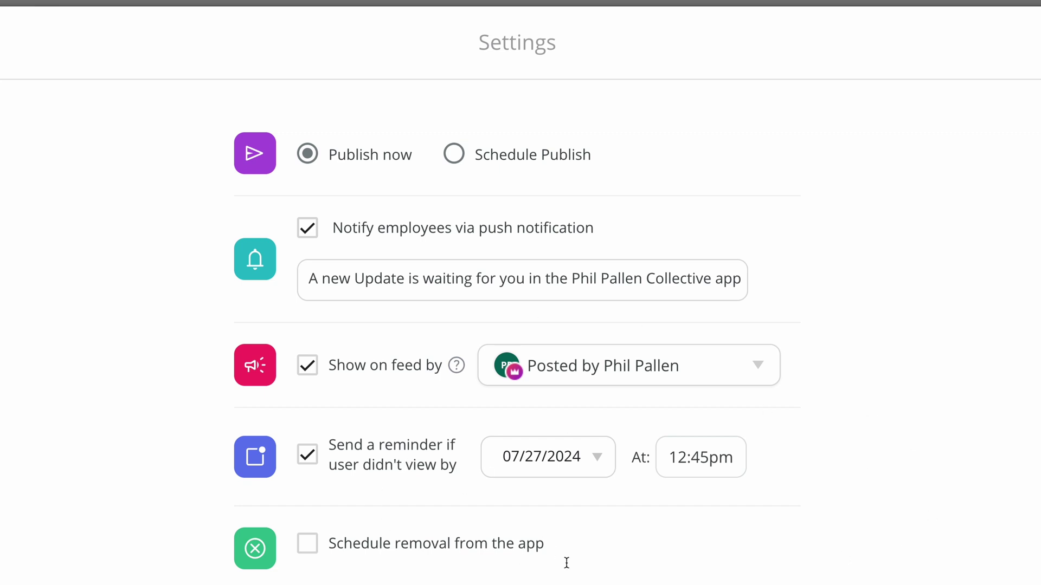
{"action": "left_click", "coordinate": [995, 563]}
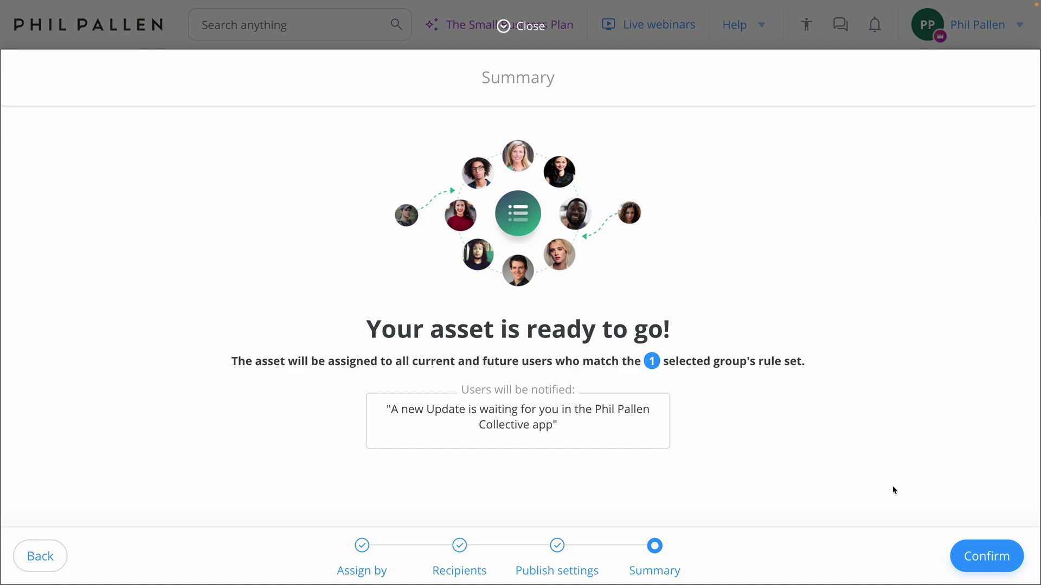
{"action": "left_click", "coordinate": [997, 562]}
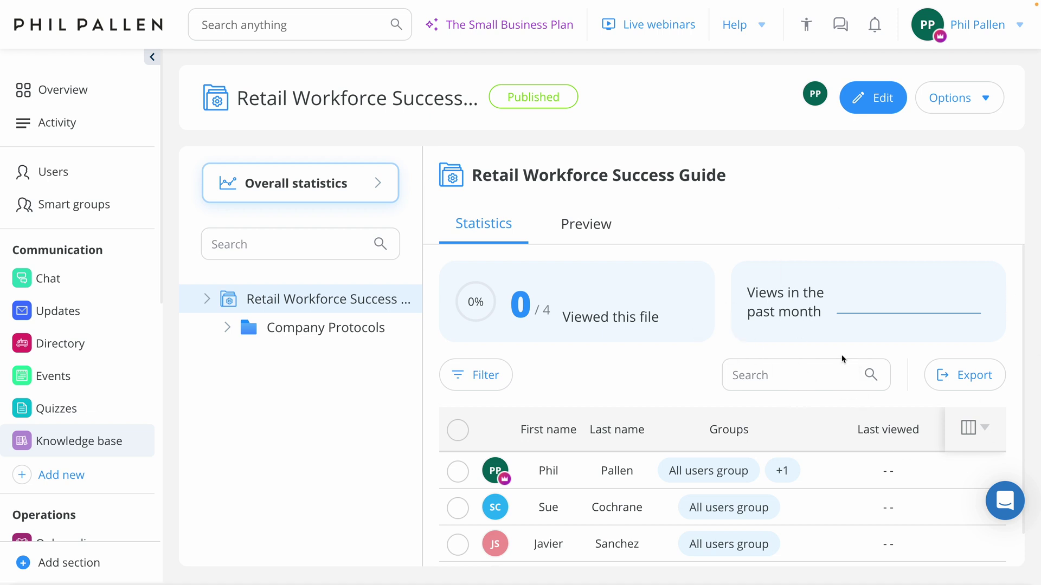
Scroll across the published guide's statistics page to review its viewing figures
{"action": "scroll", "coordinate": [845, 513], "scroll_direction": "right", "scroll_amount": 1}
{"action": "scroll", "coordinate": [847, 512], "scroll_direction": "right", "scroll_amount": 5}
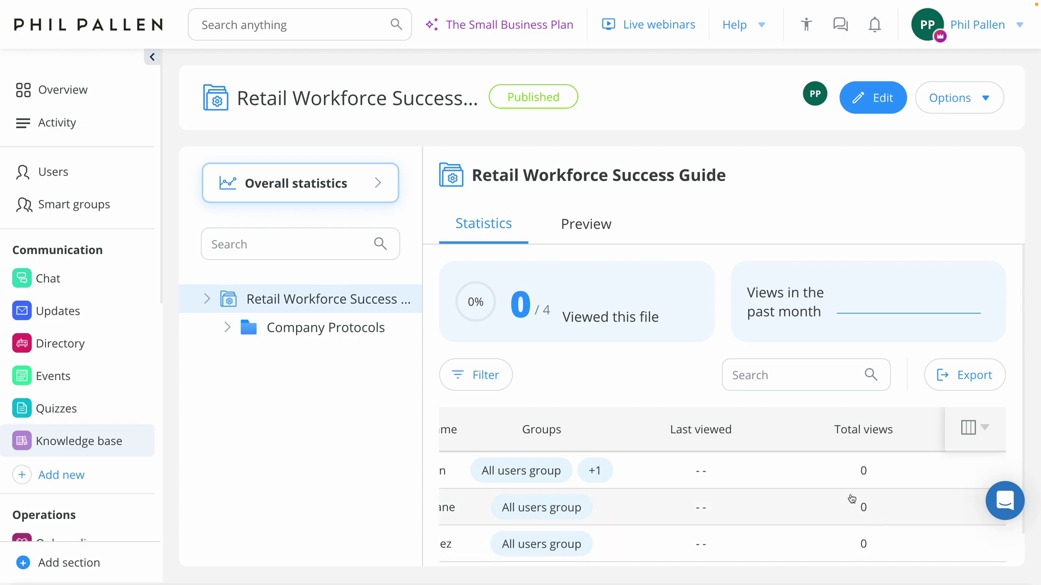
{"action": "scroll", "coordinate": [851, 499], "scroll_direction": "left", "scroll_amount": 5}
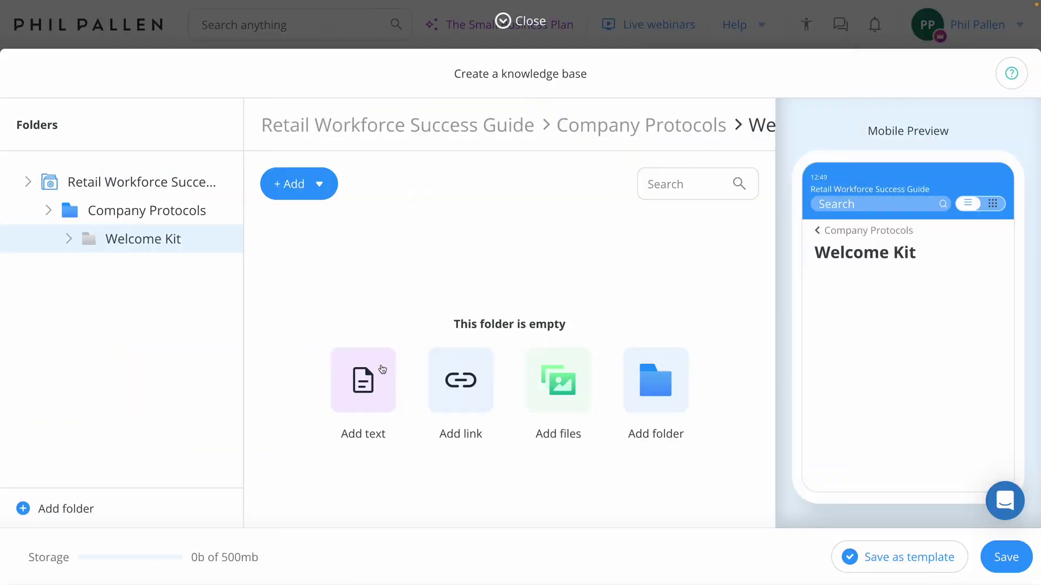
Add a text article titled 'Introduction to Company' to Welcome Kit and paste in the welcome text
{"action": "left_click", "coordinate": [382, 369]}
{"action": "left_click", "coordinate": [238, 96]}
{"action": "type", "text": "Introd"}
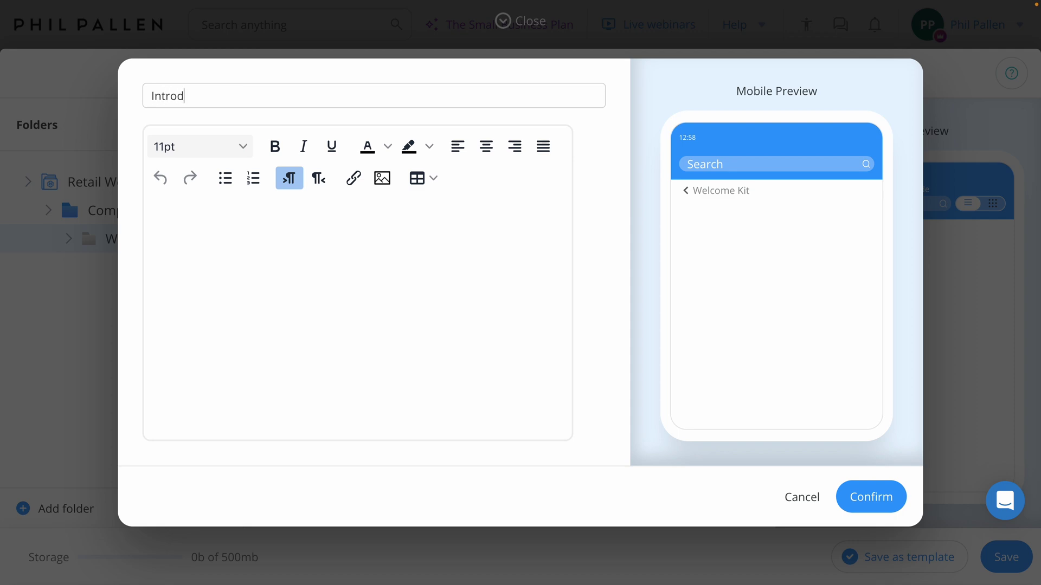
{"action": "type", "text": "uction to Company"}
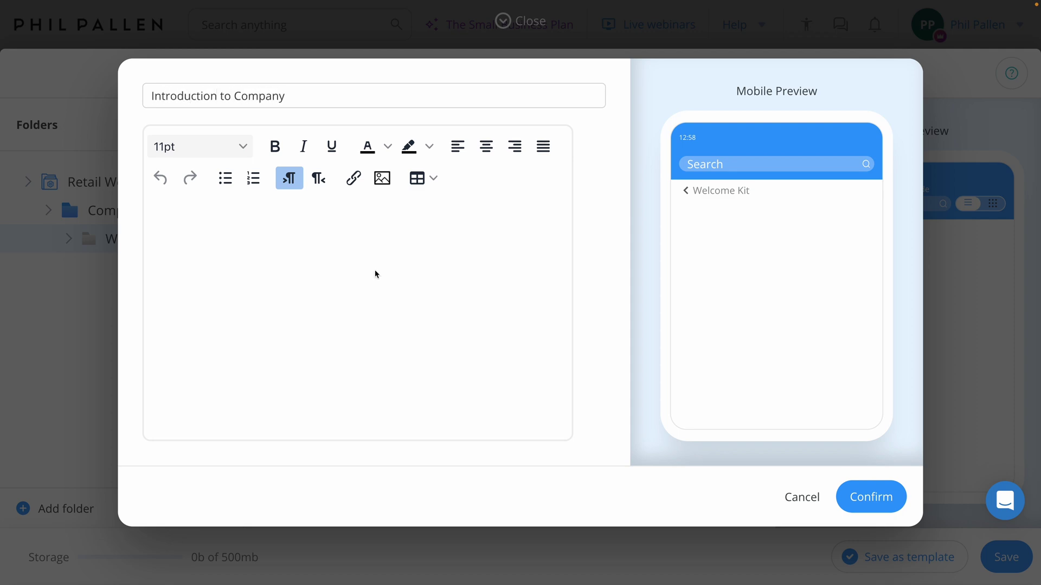
{"action": "key", "text": "ctrl+v"}
Separate the greeting, Our Mission and Values, and Getting Started with blank lines, then confirm the article
{"action": "scroll", "coordinate": [395, 275], "scroll_direction": "up", "scroll_amount": 5}
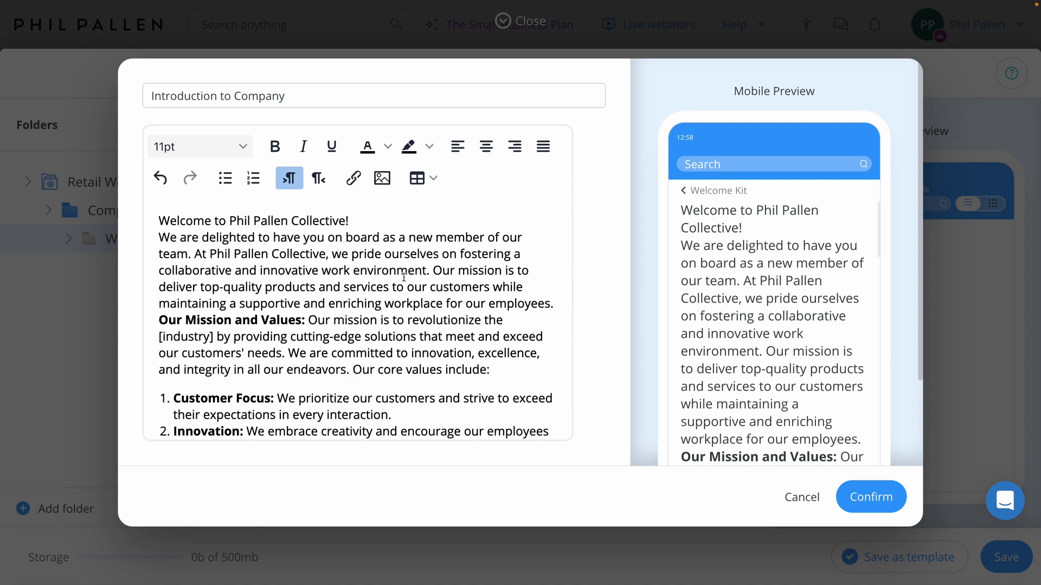
{"action": "left_click", "coordinate": [145, 239]}
{"action": "key", "text": "Return"}
{"action": "scroll", "coordinate": [250, 277], "scroll_direction": "down", "scroll_amount": 1}
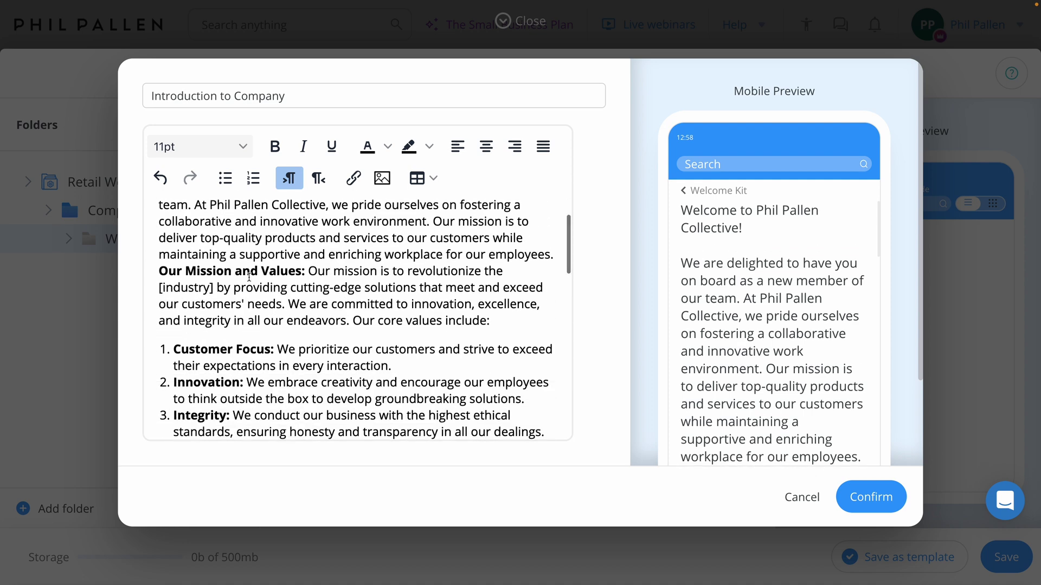
{"action": "left_click", "coordinate": [159, 271]}
{"action": "key", "text": "Return"}
{"action": "scroll", "coordinate": [184, 271], "scroll_direction": "down", "scroll_amount": 4}
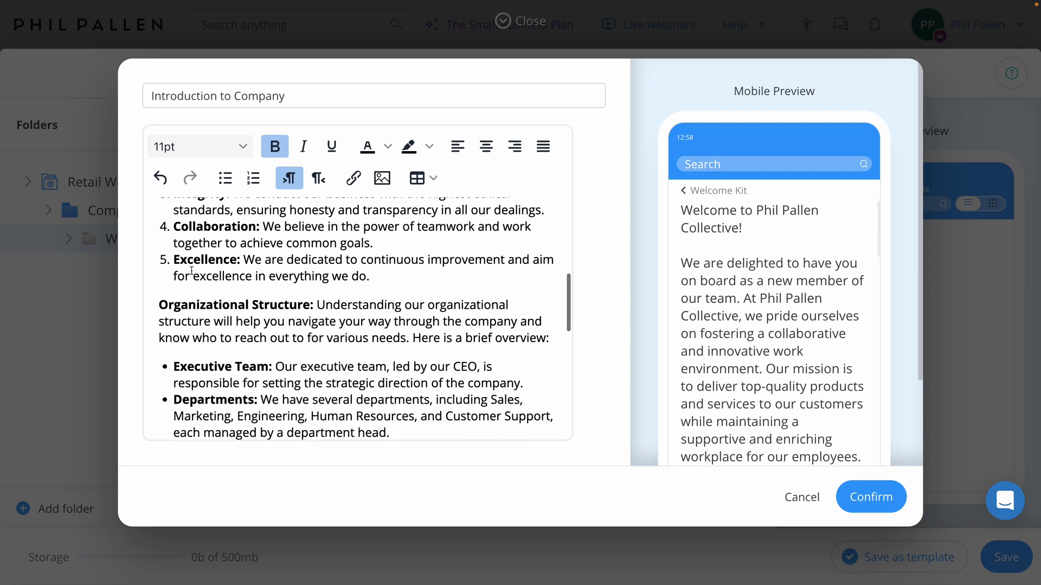
{"action": "scroll", "coordinate": [192, 270], "scroll_direction": "down", "scroll_amount": 5}
{"action": "left_click", "coordinate": [150, 252]}
{"action": "key", "text": "Return"}
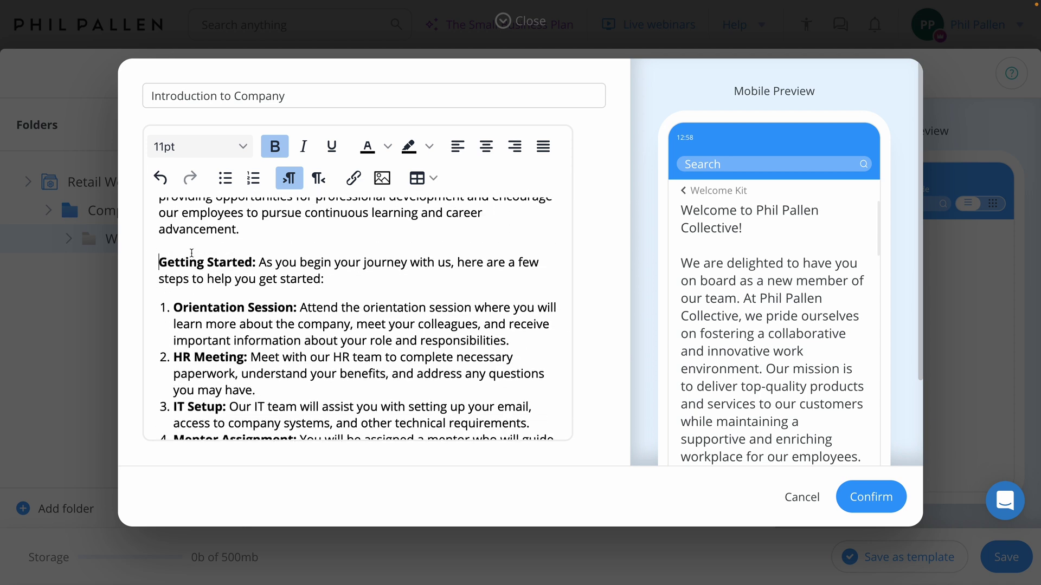
{"action": "scroll", "coordinate": [191, 253], "scroll_direction": "down", "scroll_amount": 3}
{"action": "scroll", "coordinate": [252, 275], "scroll_direction": "up", "scroll_amount": 5}
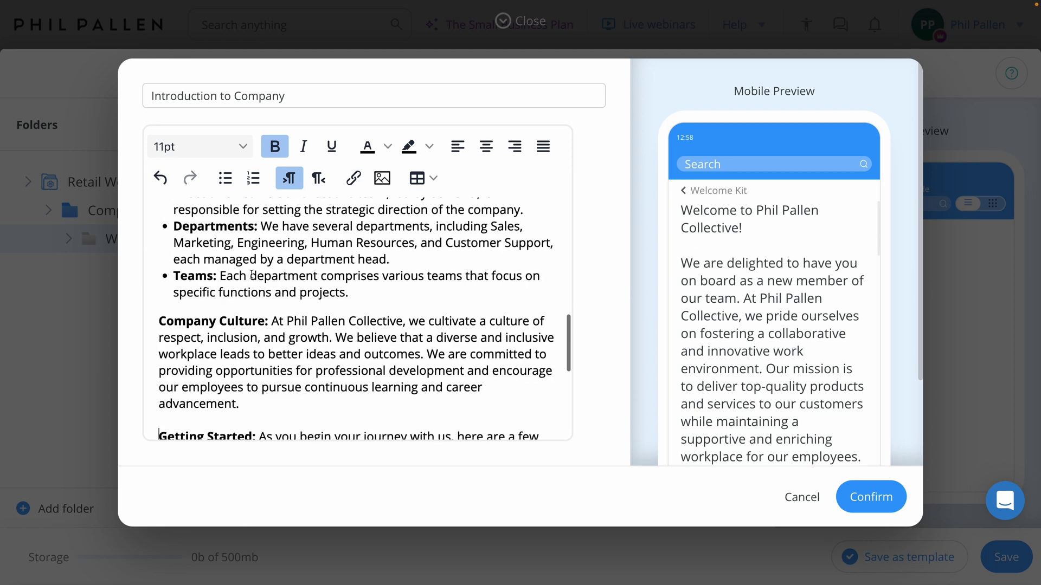
{"action": "scroll", "coordinate": [252, 275], "scroll_direction": "up", "scroll_amount": 10}
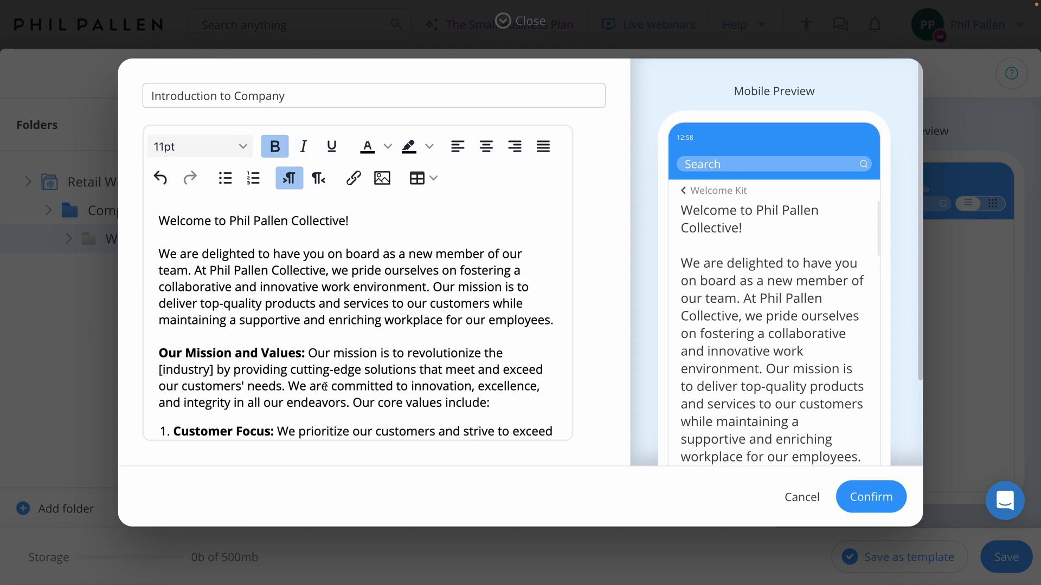
{"action": "left_click", "coordinate": [873, 496]}
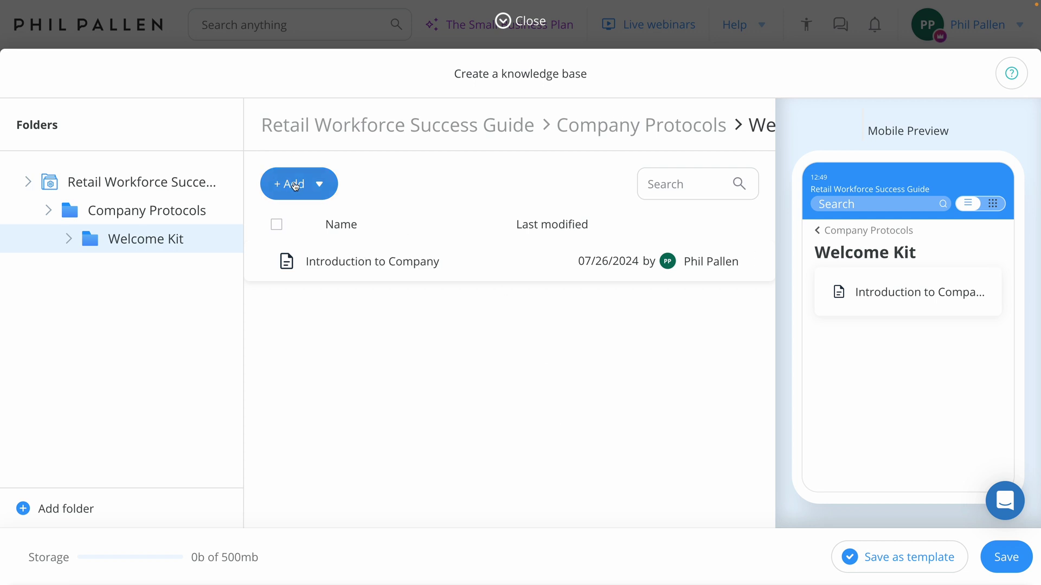
{"action": "left_click", "coordinate": [295, 185]}
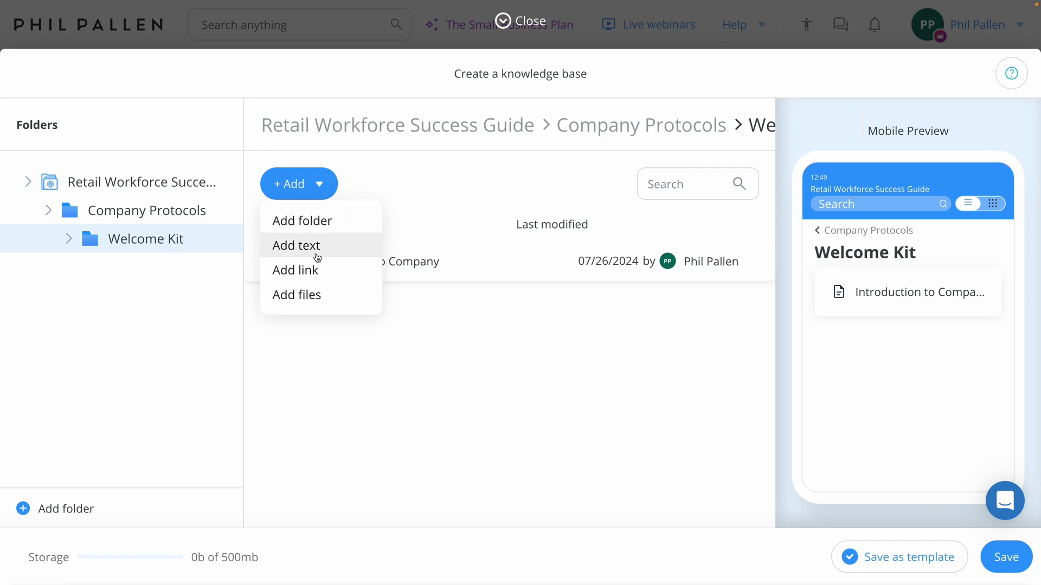
Add an 'Employee Handbook and Resources' link to the Welcome Kit folder
{"action": "left_click", "coordinate": [314, 269]}
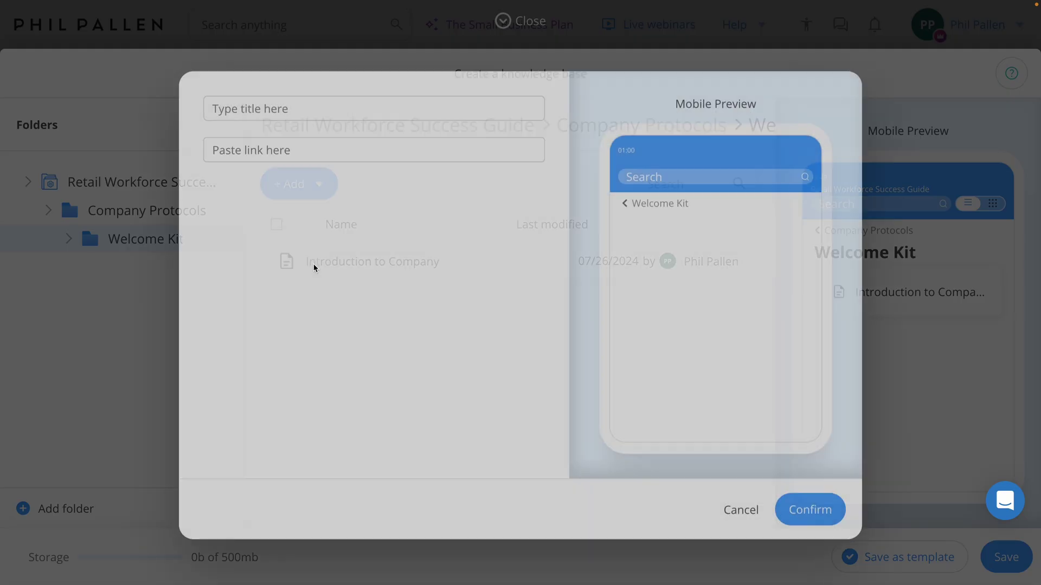
{"action": "type", "text": "Employee Handbook and Resources"}
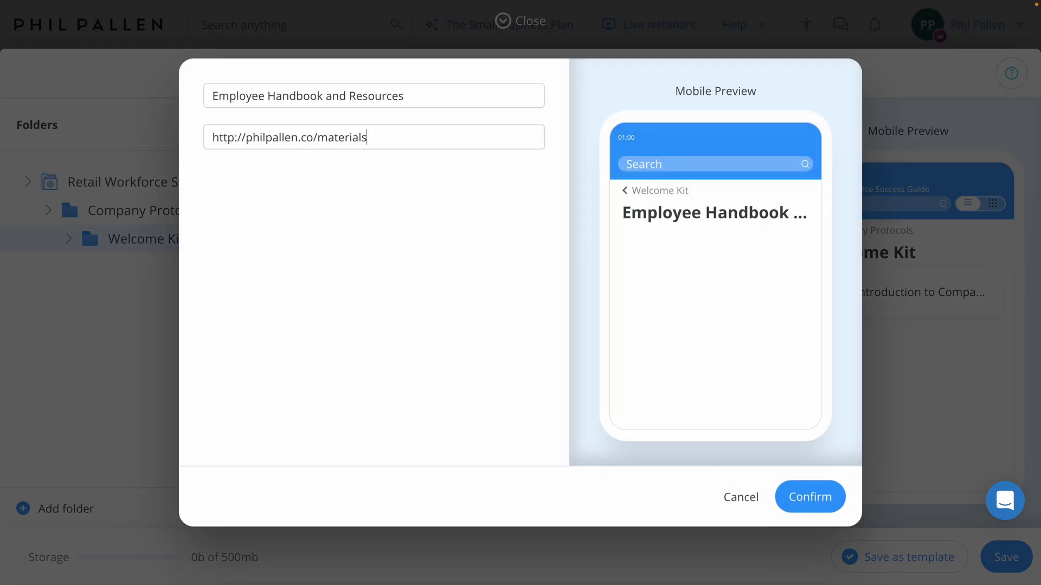
{"action": "left_click", "coordinate": [810, 497]}
Upload Welcome Letter.pdf to Welcome Kit, preview it on mobile, and save the knowledge base
{"action": "left_click", "coordinate": [295, 185]}
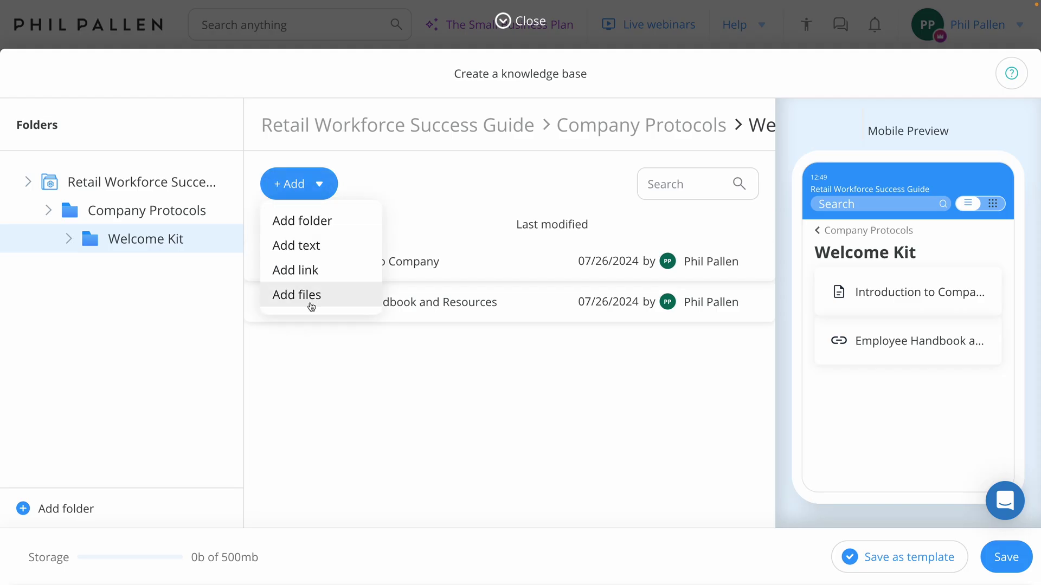
{"action": "left_click", "coordinate": [309, 298]}
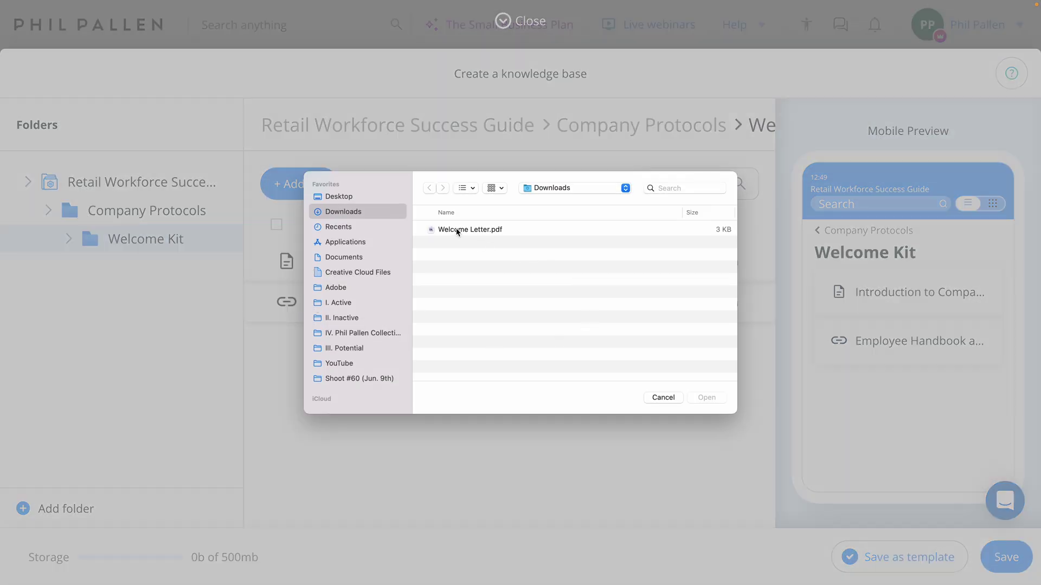
{"action": "double_click", "coordinate": [457, 230]}
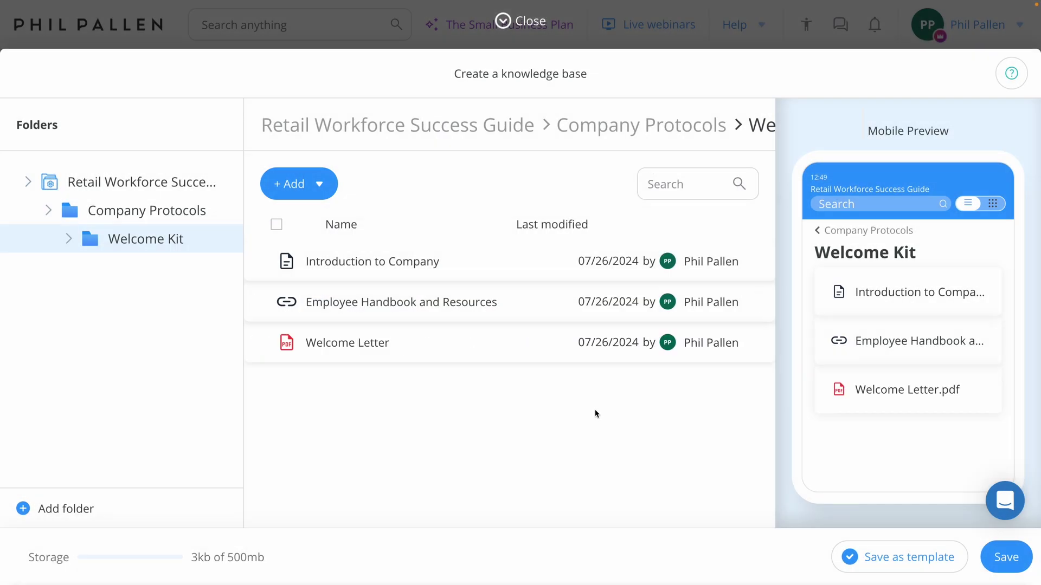
{"action": "left_click", "coordinate": [514, 341]}
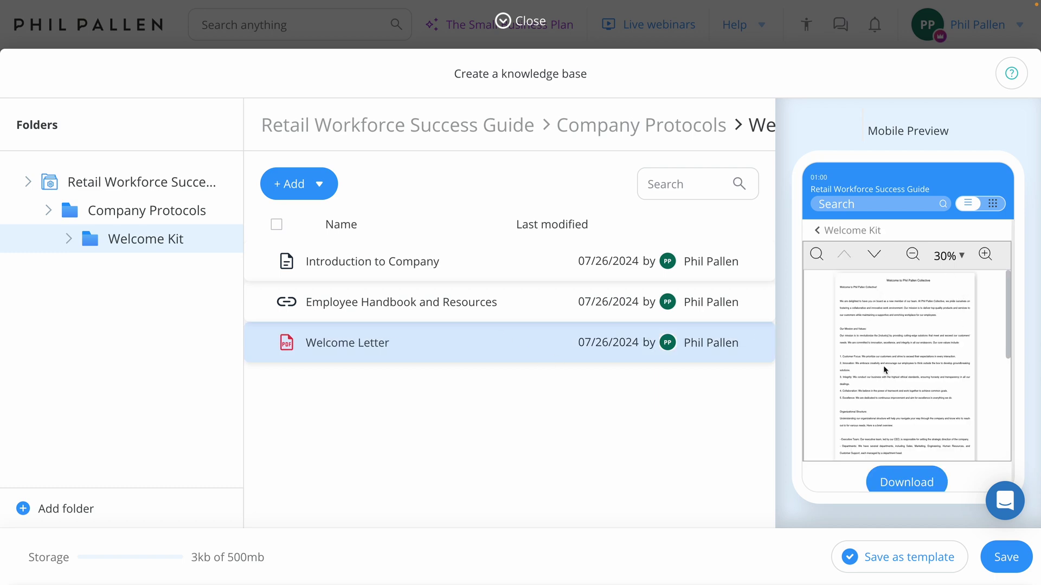
{"action": "left_click", "coordinate": [999, 546]}
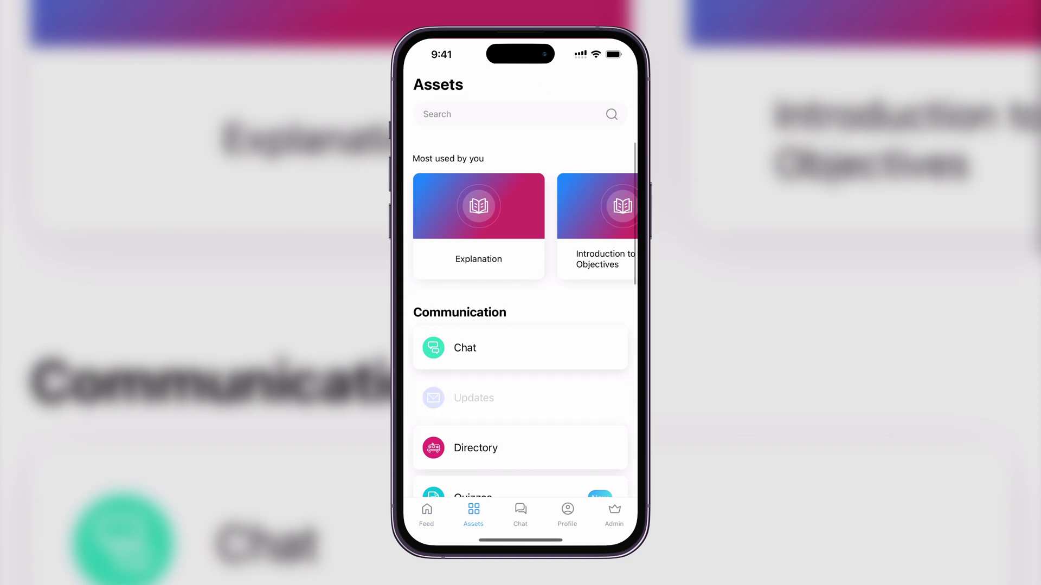
On the phone, open Welcome Kit, view Floor Plan.png, search 'Floor' and 'Organization', and open Introduction to Company
{"action": "scroll", "coordinate": [521, 303], "scroll_direction": "down", "scroll_amount": 5}
{"action": "left_click", "coordinate": [481, 375]}
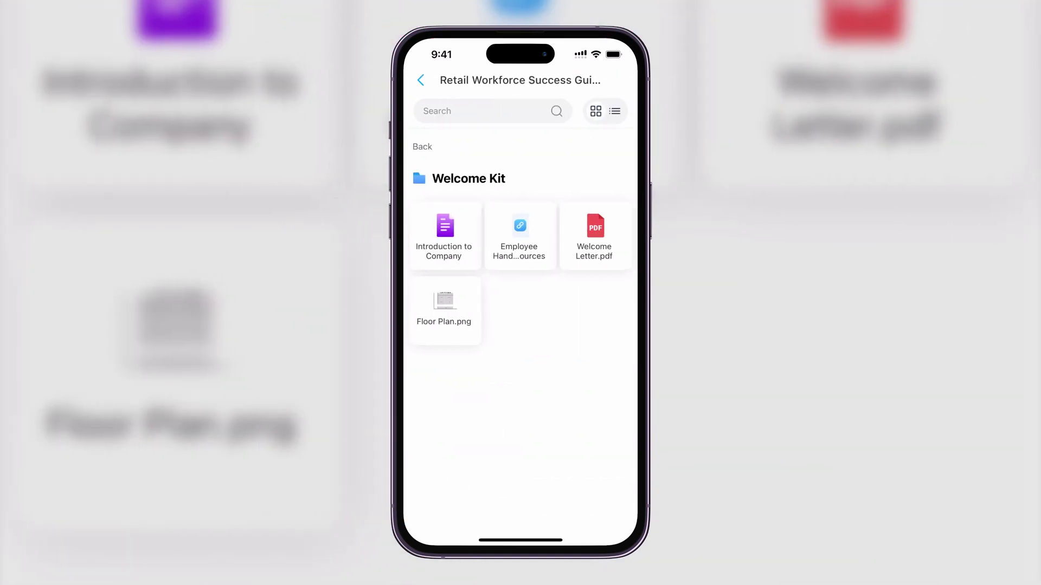
{"action": "left_click", "coordinate": [444, 309]}
{"action": "left_click", "coordinate": [482, 111]}
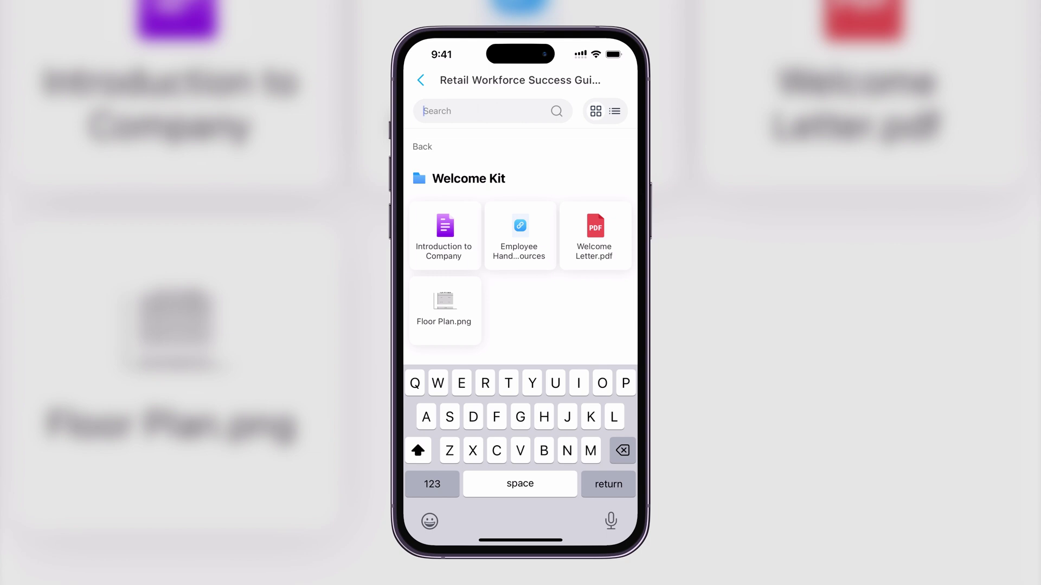
{"action": "type", "text": "Floor"}
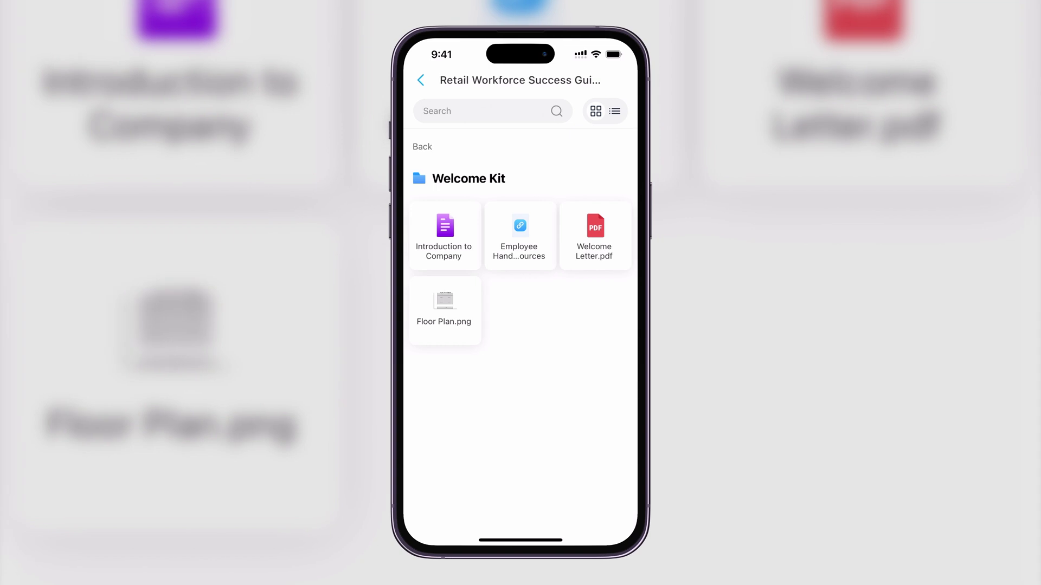
{"action": "left_click", "coordinate": [482, 110]}
{"action": "type", "text": "Org"}
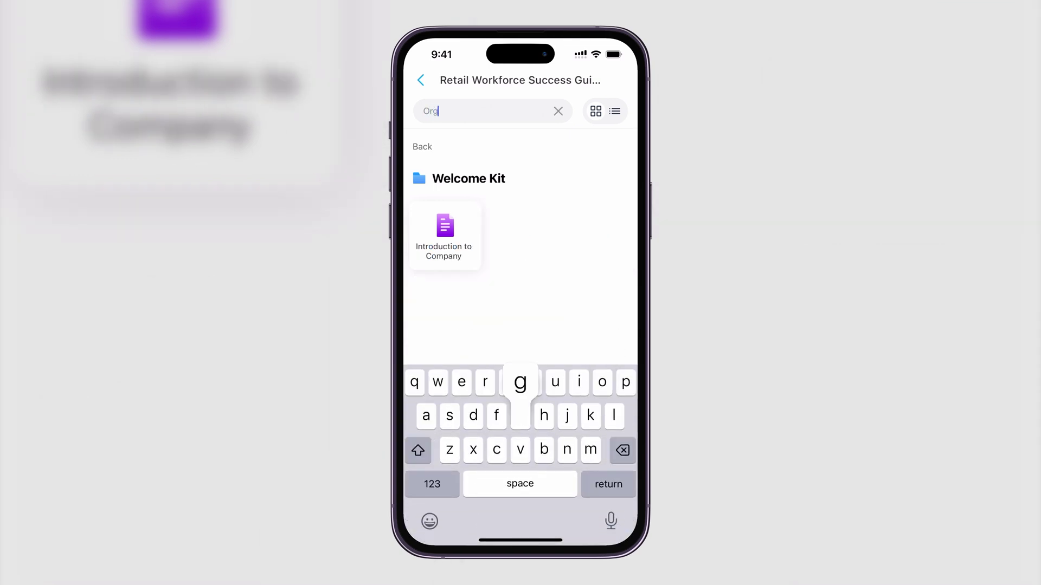
{"action": "type", "text": "anizational"}
{"action": "left_click", "coordinate": [444, 235]}
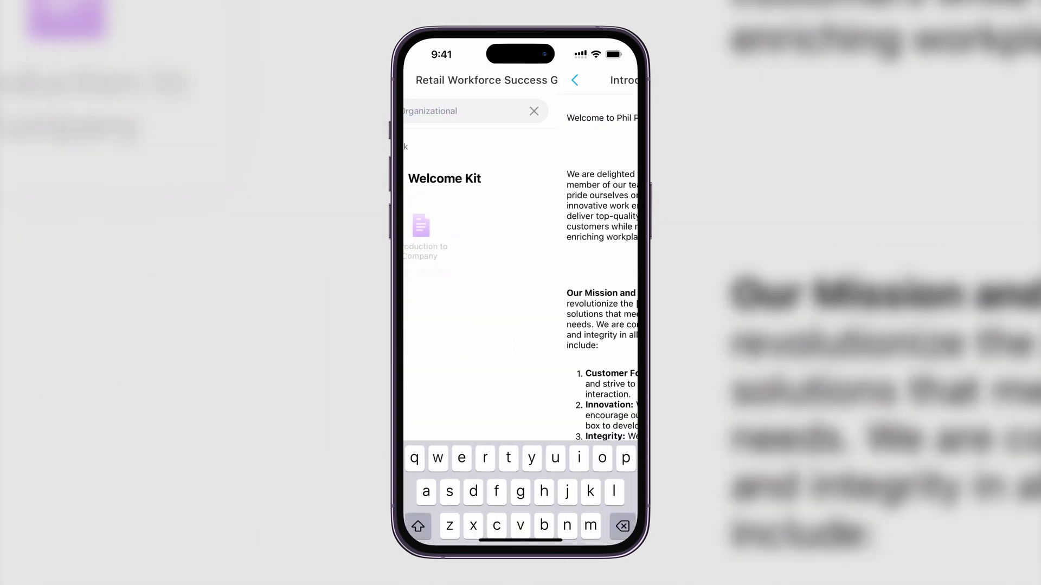
{"action": "scroll", "coordinate": [520, 314], "scroll_direction": "down", "scroll_amount": 10}
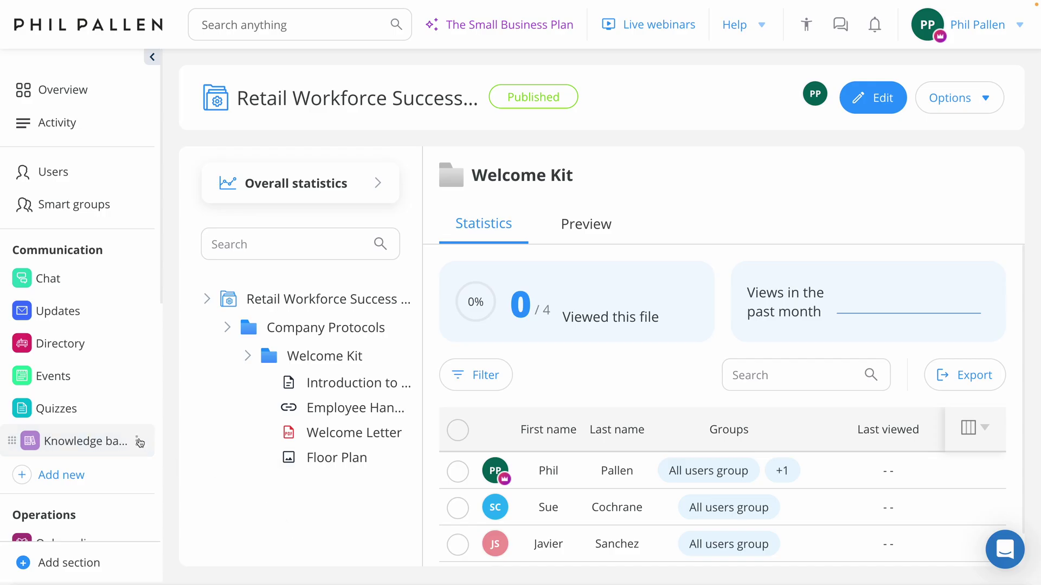
Rename the Knowledge base section to 'Onboarding', leaving its colour unchanged, and save
{"action": "left_click", "coordinate": [140, 442]}
{"action": "left_click", "coordinate": [167, 452]}
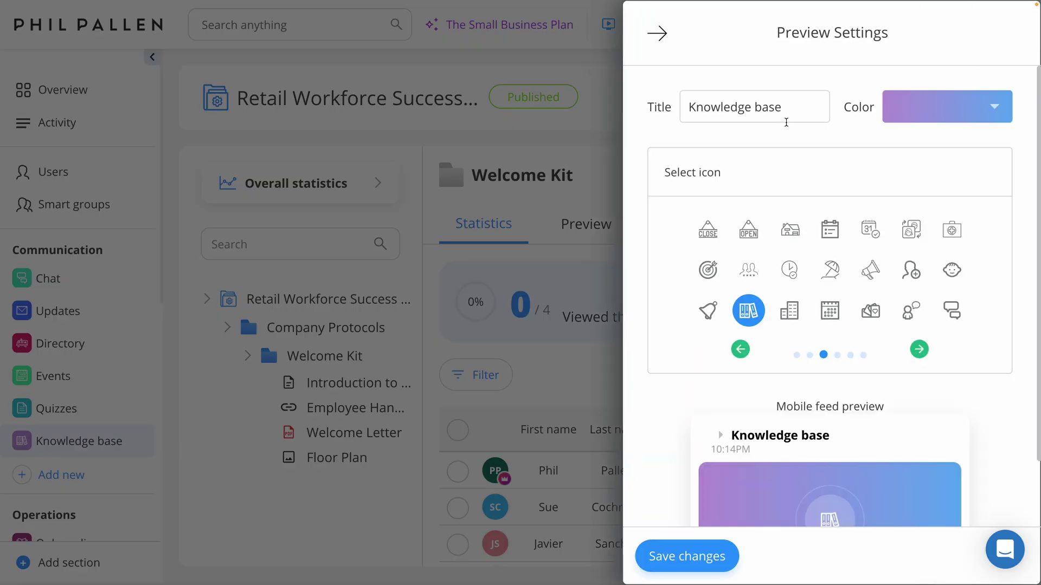
{"action": "triple_click", "coordinate": [789, 118]}
{"action": "type", "text": "Onboarding"}
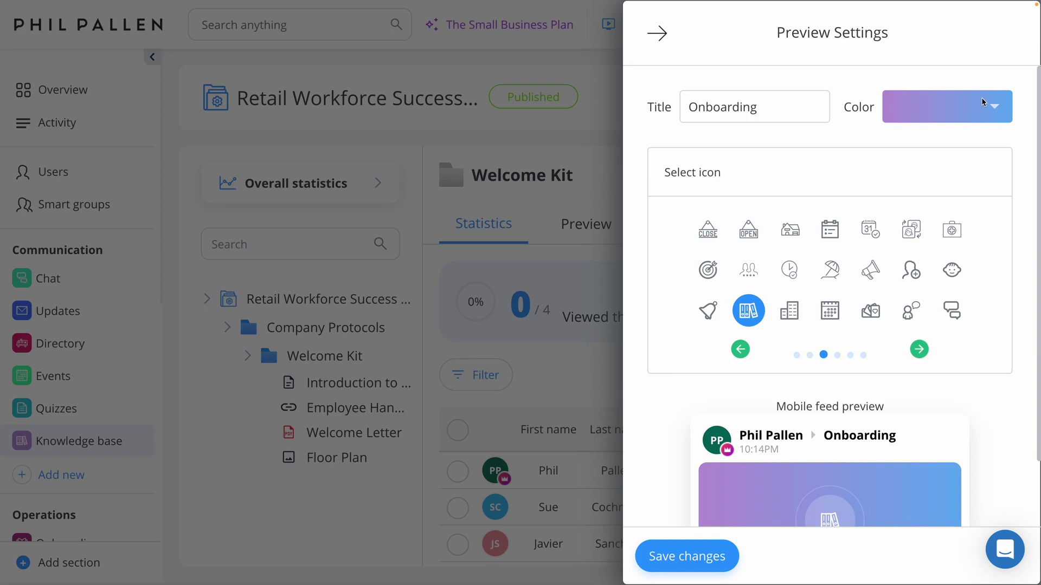
{"action": "left_click", "coordinate": [982, 102]}
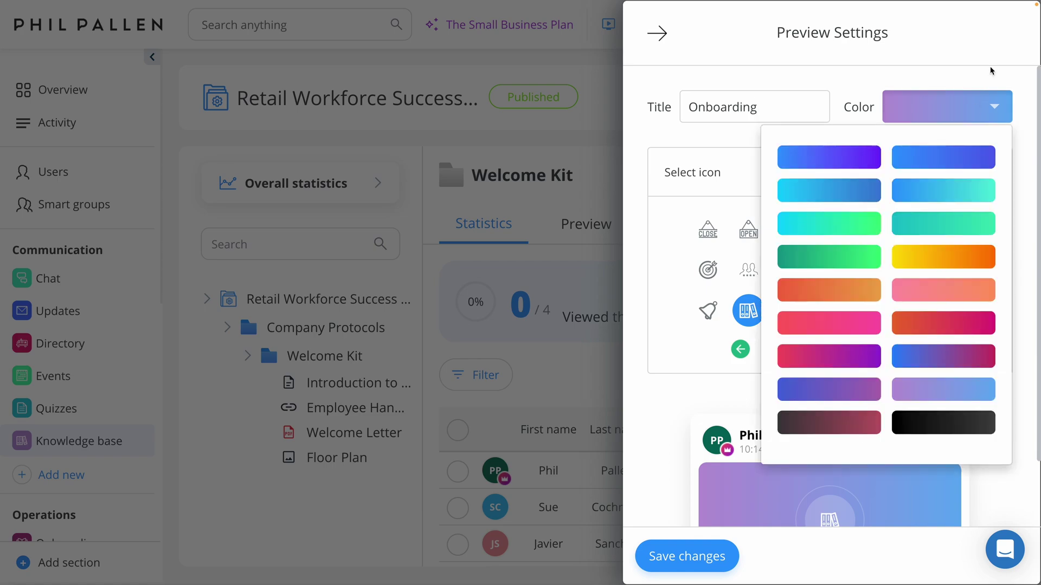
{"action": "left_click", "coordinate": [993, 70]}
{"action": "left_click", "coordinate": [686, 556]}
{"action": "left_click", "coordinate": [22, 475]}
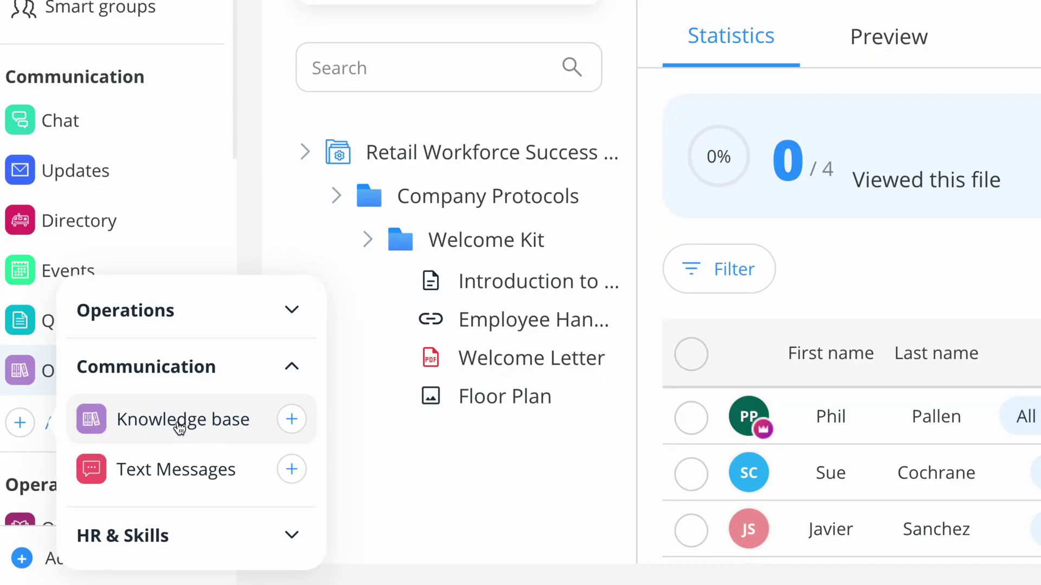
Add a Knowledge base feature, then the Updates feature under Communication
{"action": "left_click", "coordinate": [234, 431]}
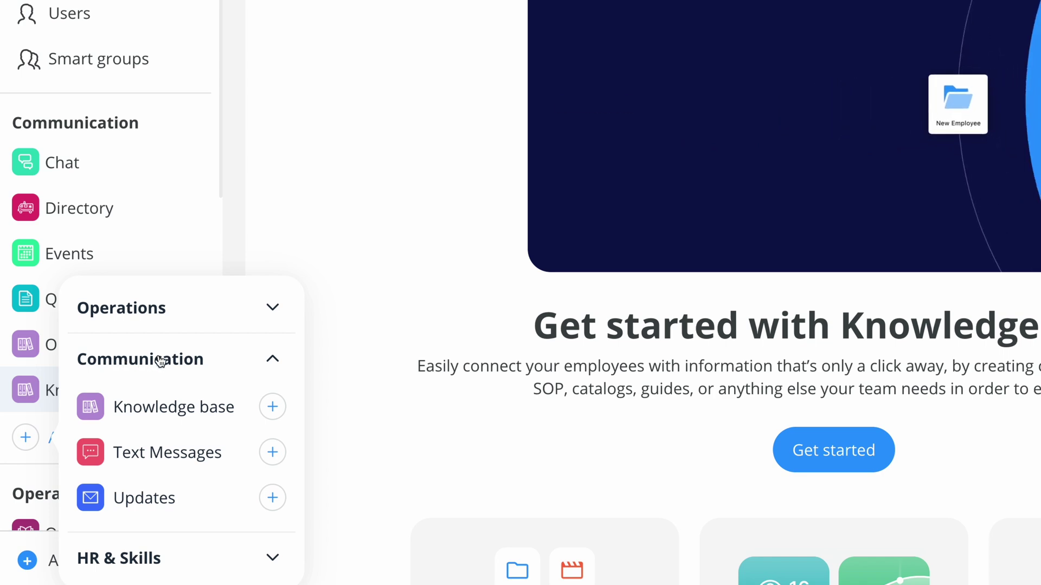
{"action": "left_click", "coordinate": [148, 504]}
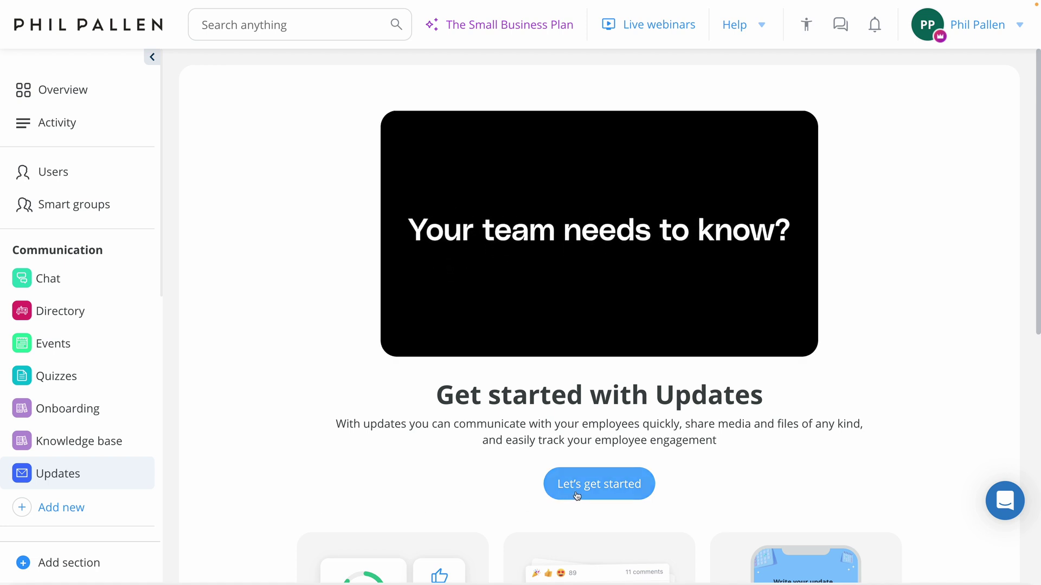
Start a new update and browse through the update template library
{"action": "left_click", "coordinate": [582, 493]}
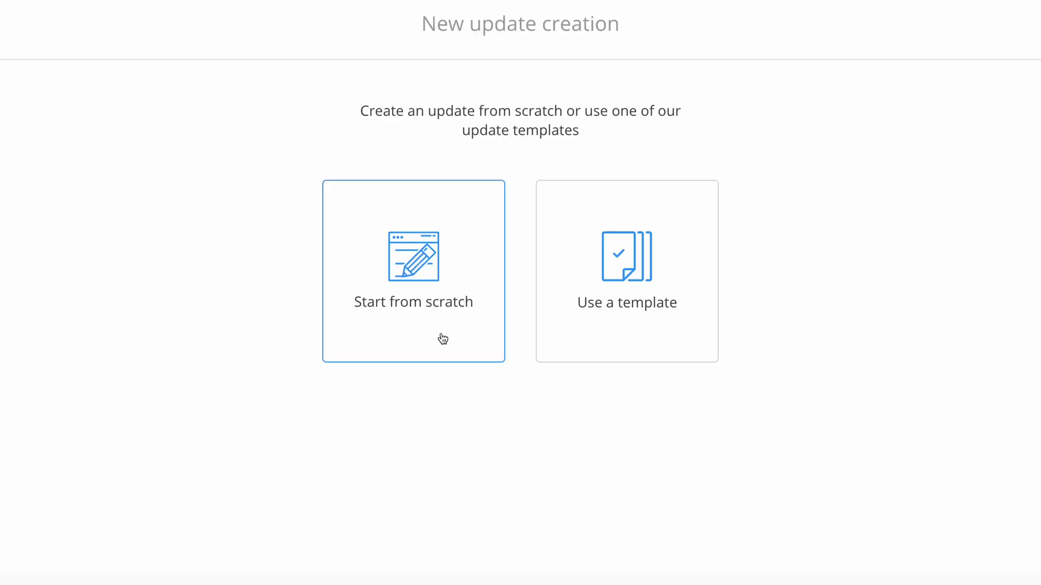
{"action": "left_click", "coordinate": [634, 311]}
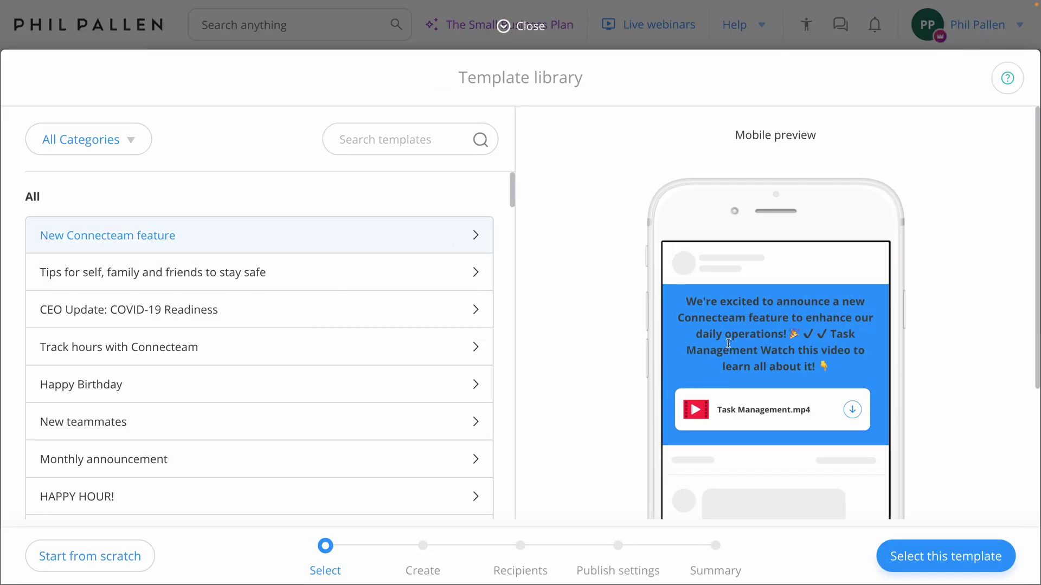
{"action": "scroll", "coordinate": [334, 271], "scroll_direction": "down", "scroll_amount": 1}
{"action": "scroll", "coordinate": [335, 271], "scroll_direction": "up", "scroll_amount": 1}
{"action": "scroll", "coordinate": [264, 245], "scroll_direction": "down", "scroll_amount": 8}
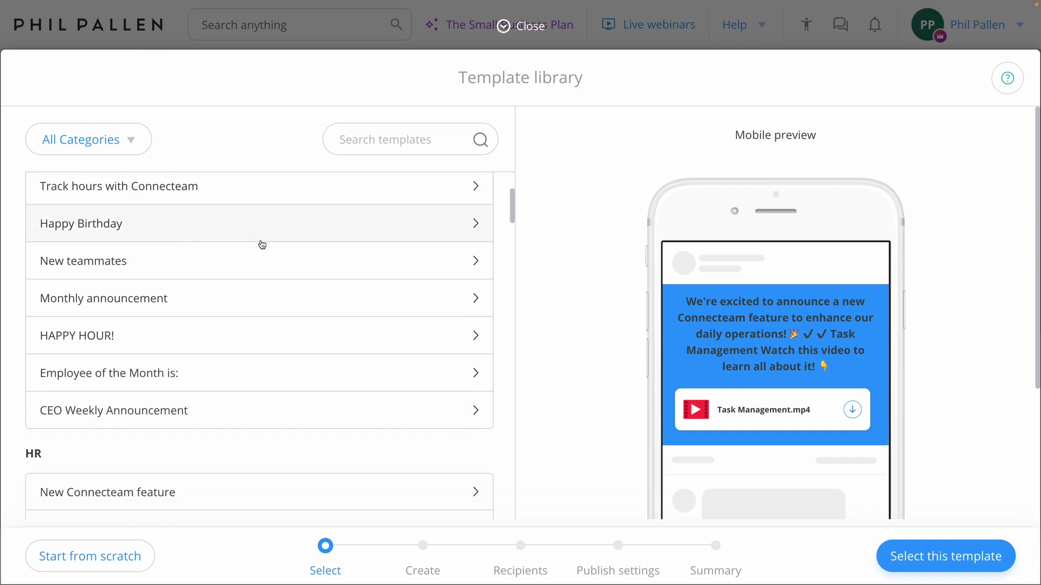
{"action": "scroll", "coordinate": [265, 246], "scroll_direction": "down", "scroll_amount": 5}
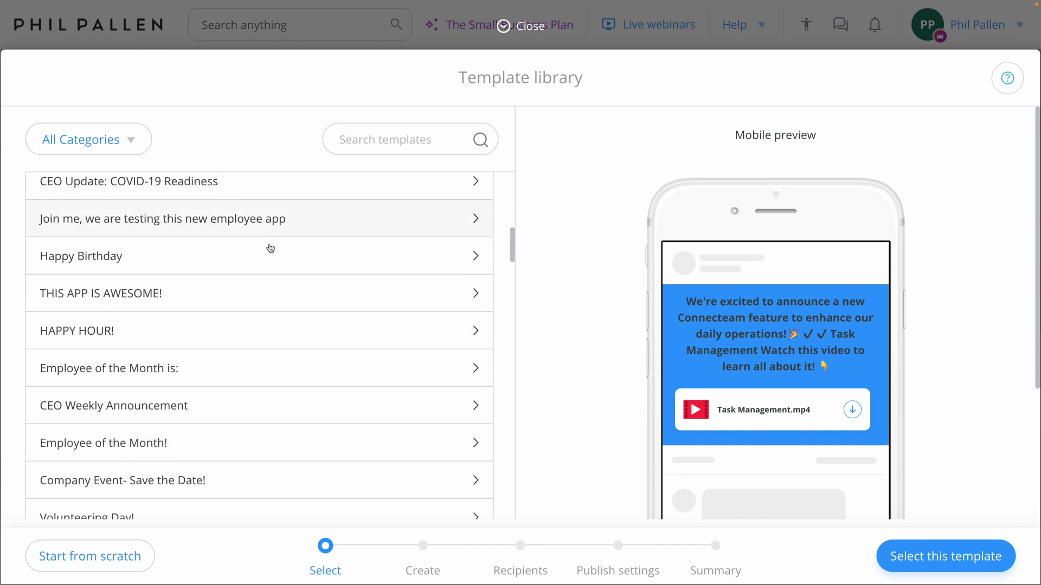
{"action": "scroll", "coordinate": [271, 249], "scroll_direction": "down", "scroll_amount": 2}
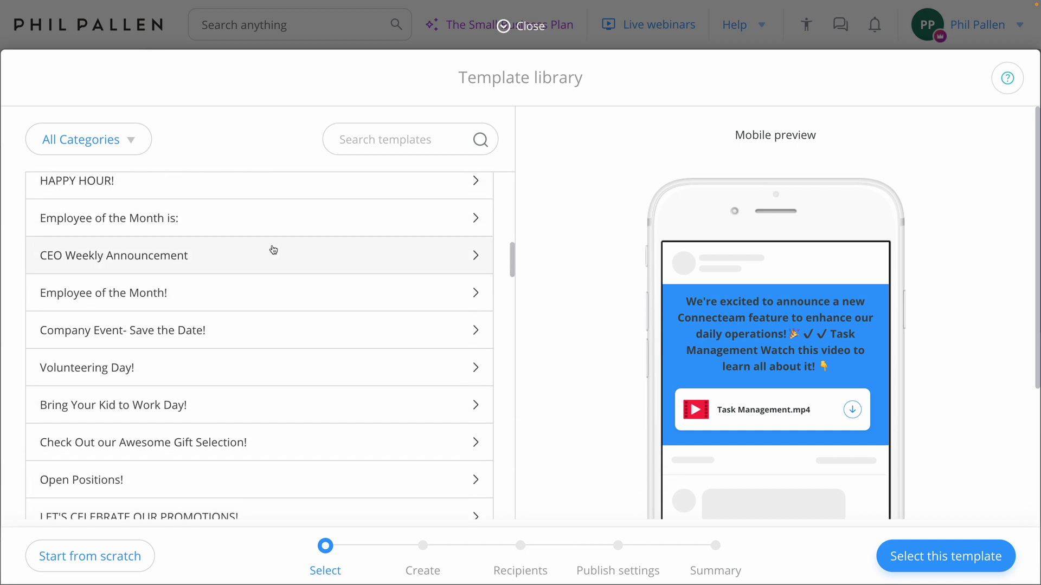
{"action": "scroll", "coordinate": [274, 248], "scroll_direction": "down", "scroll_amount": 4}
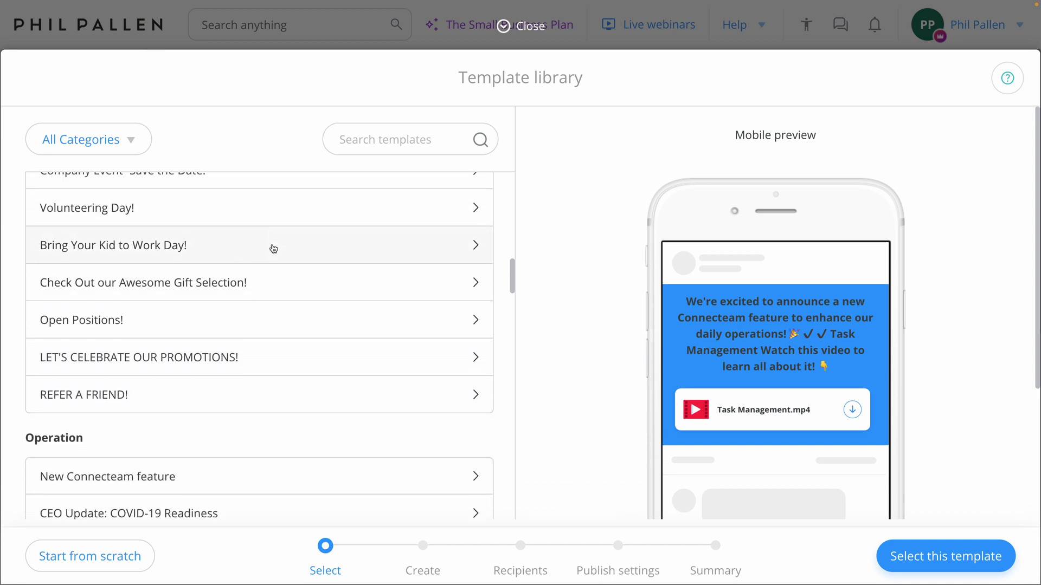
{"action": "scroll", "coordinate": [273, 249], "scroll_direction": "down", "scroll_amount": 10}
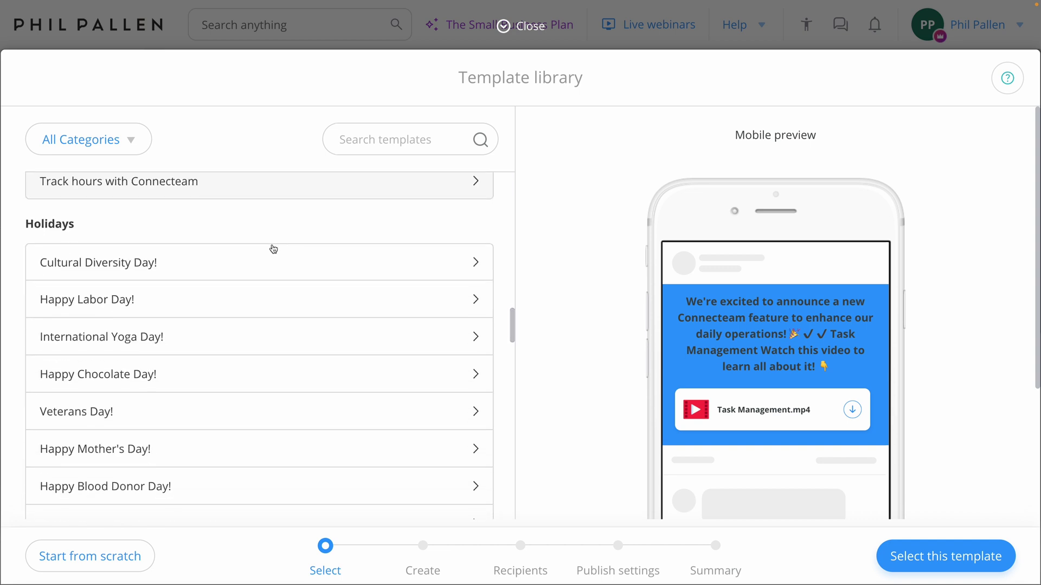
{"action": "scroll", "coordinate": [273, 249], "scroll_direction": "down", "scroll_amount": 10}
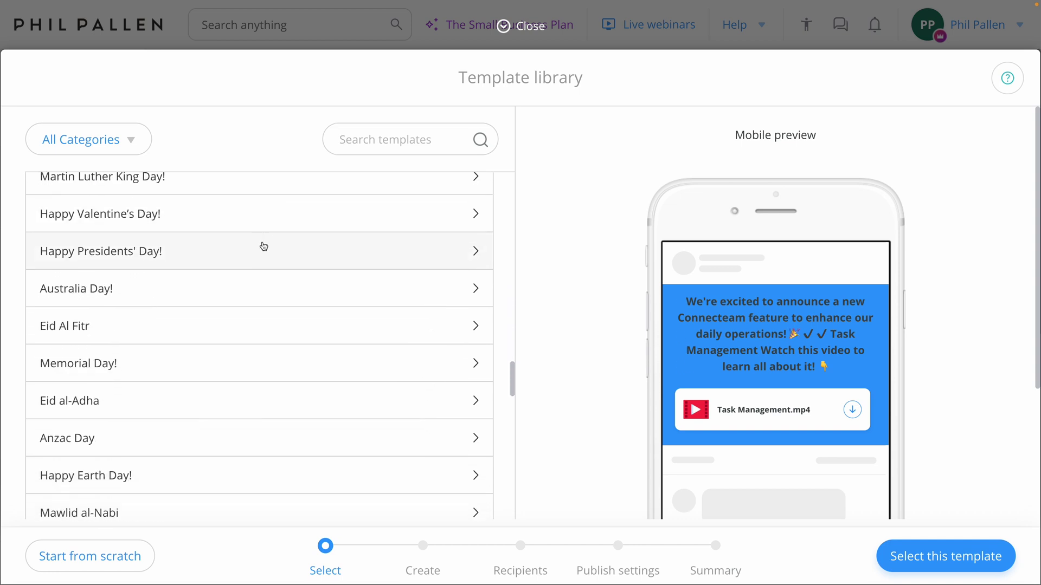
{"action": "scroll", "coordinate": [263, 247], "scroll_direction": "down", "scroll_amount": 10}
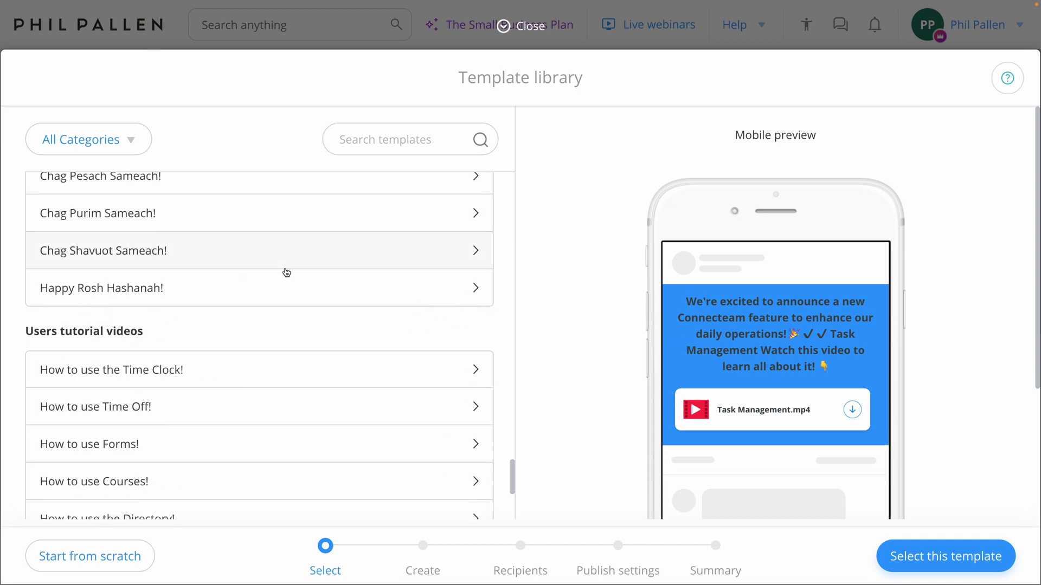
{"action": "scroll", "coordinate": [286, 275], "scroll_direction": "down", "scroll_amount": 4}
{"action": "scroll", "coordinate": [145, 231], "scroll_direction": "up", "scroll_amount": 20}
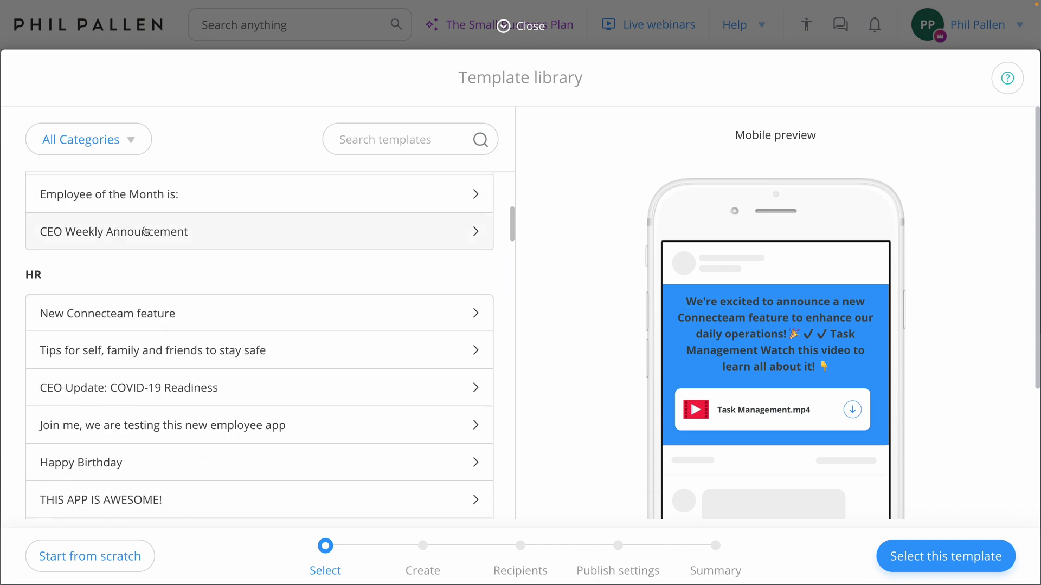
Preview the CEO Weekly Announcement and Happy Birthday templates, then use Happy Birthday
{"action": "left_click", "coordinate": [95, 237]}
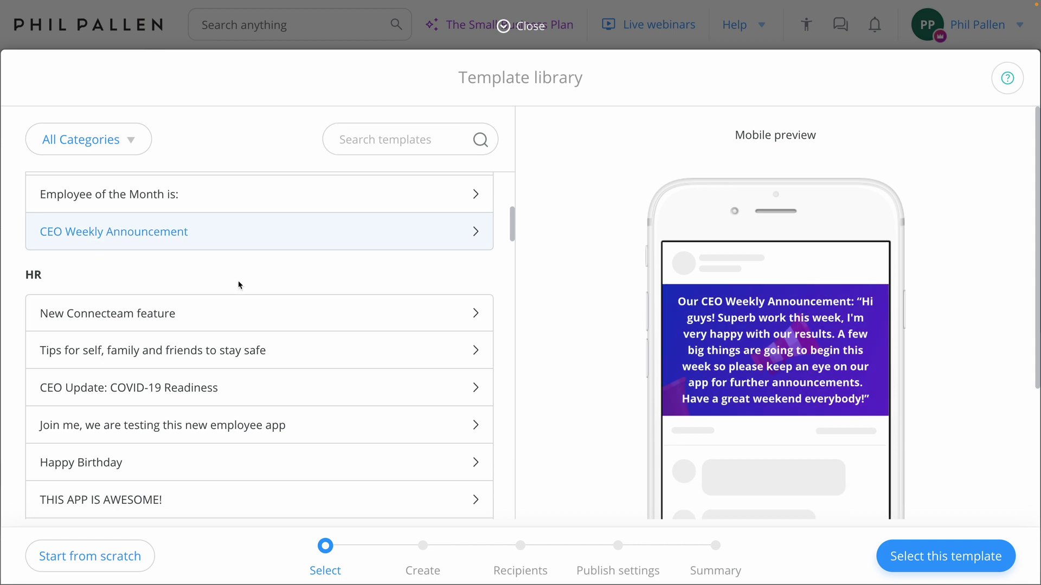
{"action": "scroll", "coordinate": [725, 339], "scroll_direction": "down", "scroll_amount": 5}
{"action": "scroll", "coordinate": [727, 333], "scroll_direction": "up", "scroll_amount": 5}
{"action": "scroll", "coordinate": [441, 284], "scroll_direction": "down", "scroll_amount": 2}
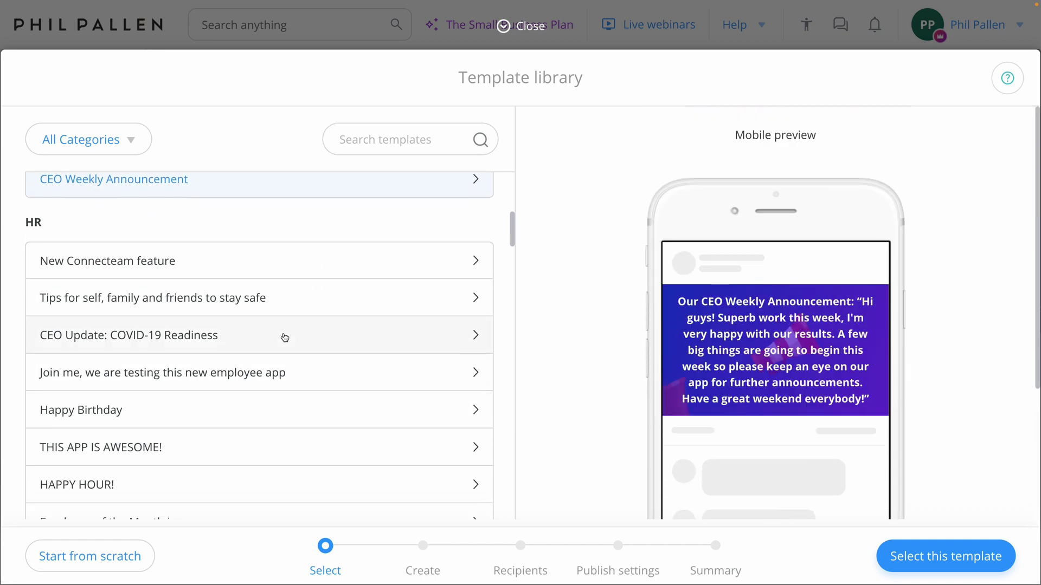
{"action": "left_click", "coordinate": [326, 385]}
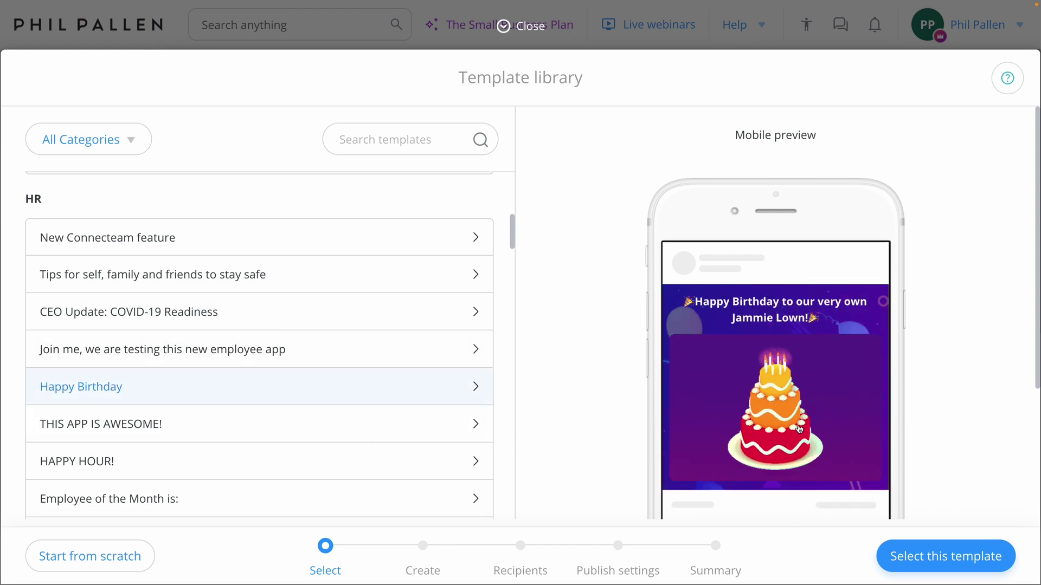
{"action": "left_click", "coordinate": [934, 566]}
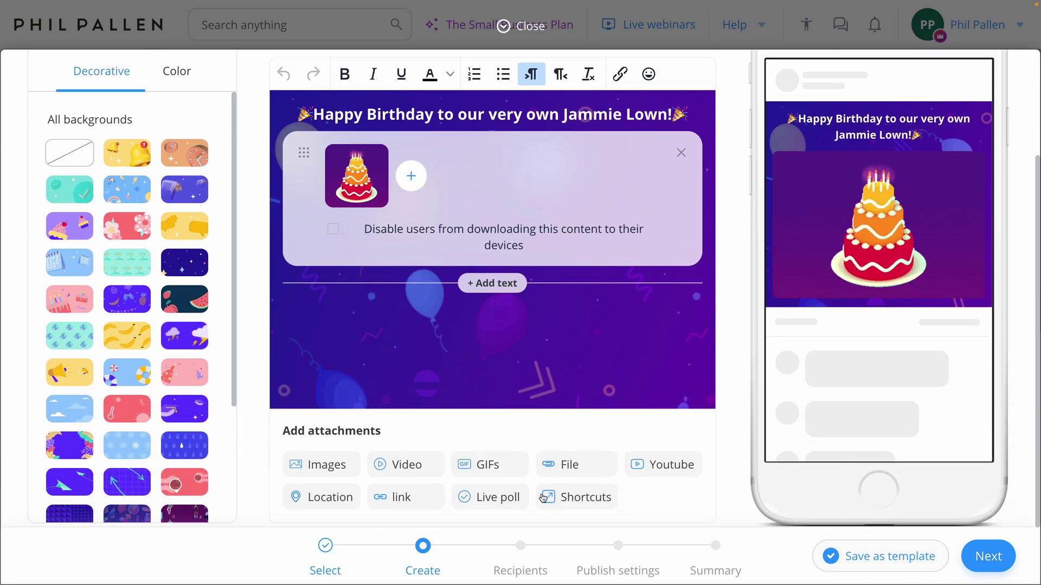
Give the birthday message the purple graduation-cap background instead of the teal globe
{"action": "left_click", "coordinate": [76, 347]}
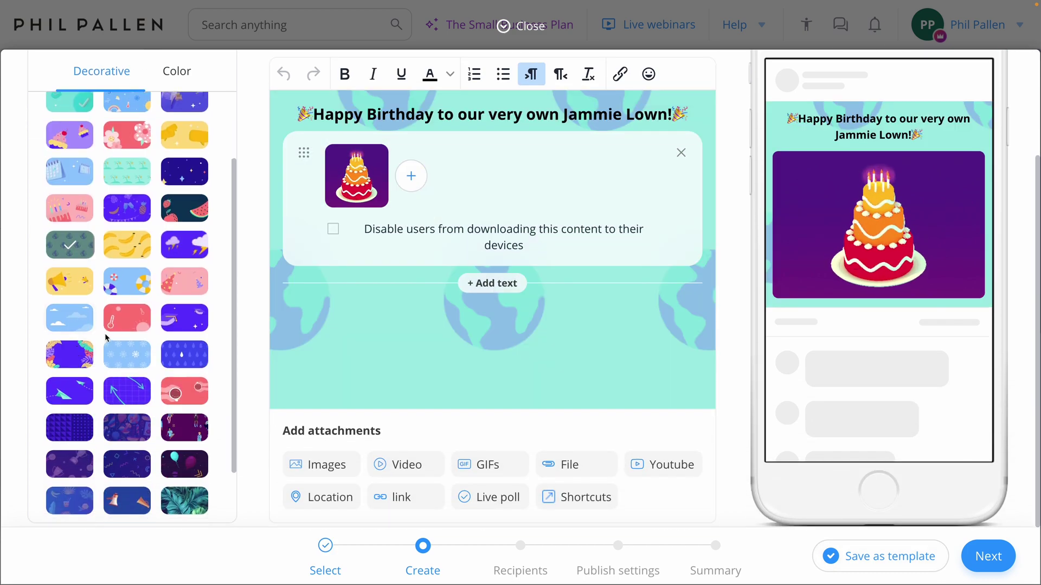
{"action": "left_click", "coordinate": [185, 409]}
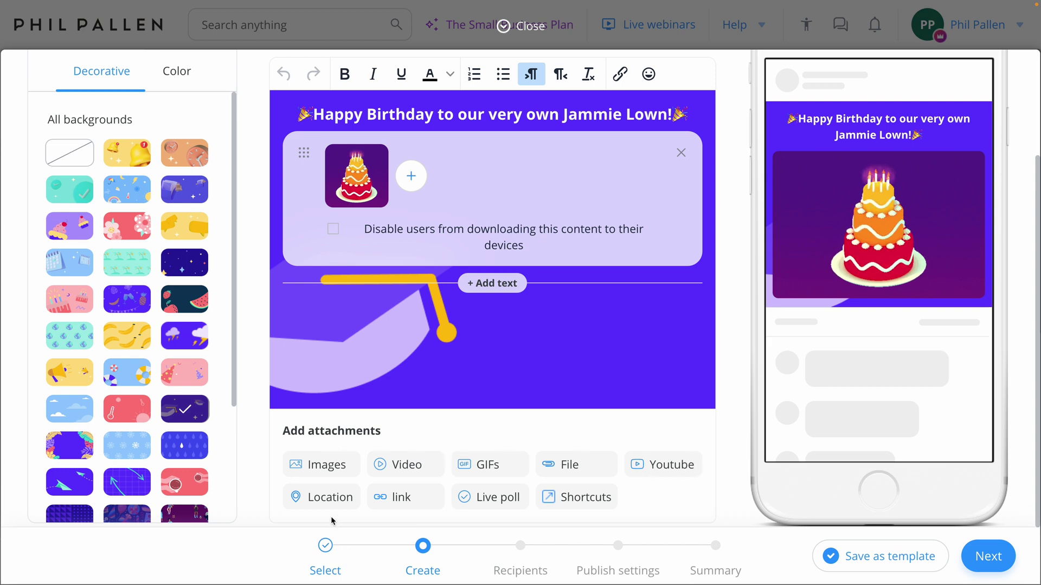
{"action": "scroll", "coordinate": [542, 271], "scroll_direction": "up", "scroll_amount": 3}
Title the update with a happy-birthday greeting for the employee and add 'Have a great day!' below the cake
{"action": "left_click", "coordinate": [549, 155]}
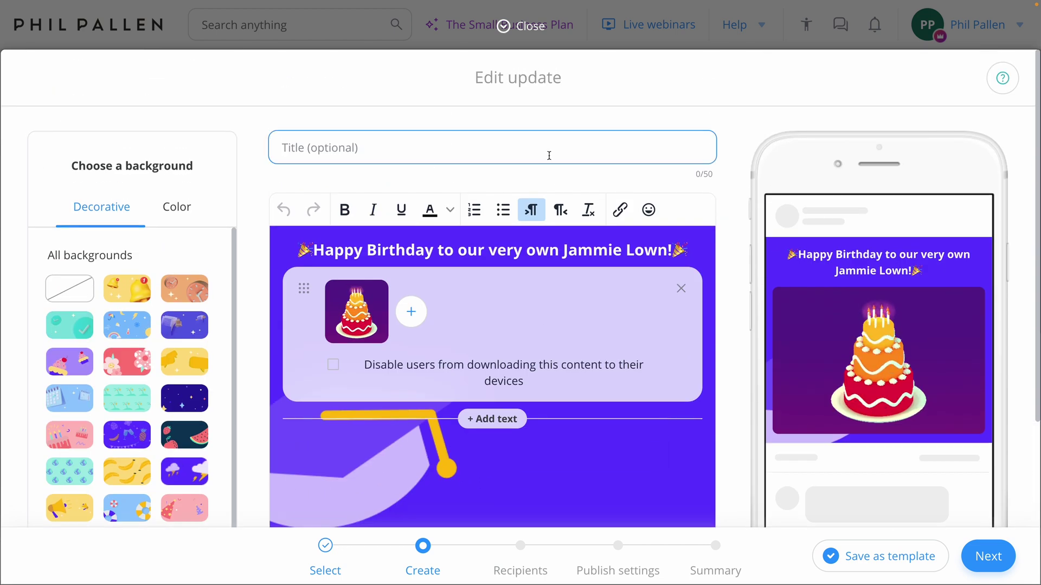
{"action": "type", "text": "Happy Birthday to Jammie!"}
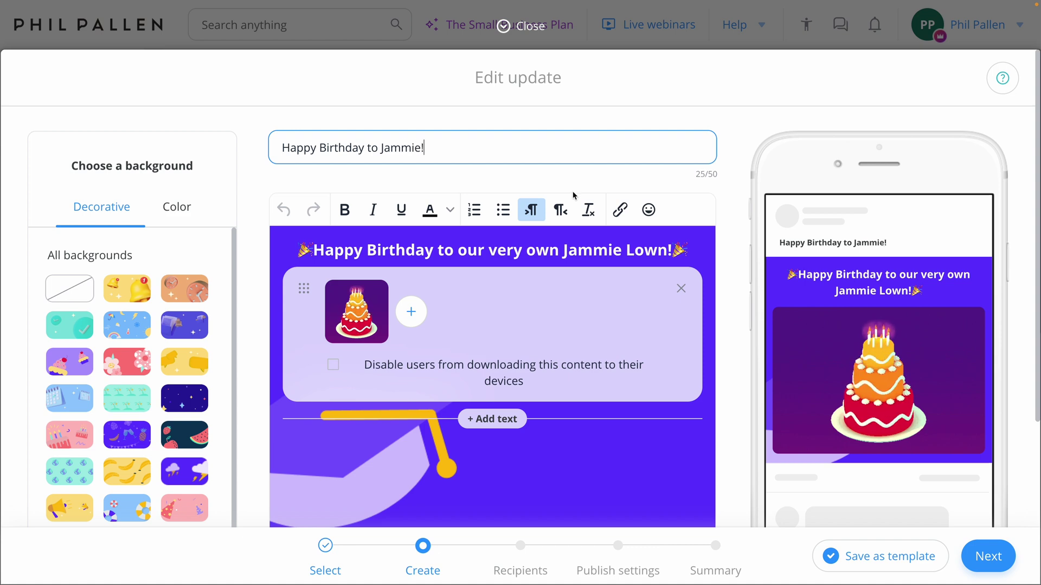
{"action": "scroll", "coordinate": [488, 314], "scroll_direction": "down", "scroll_amount": 2}
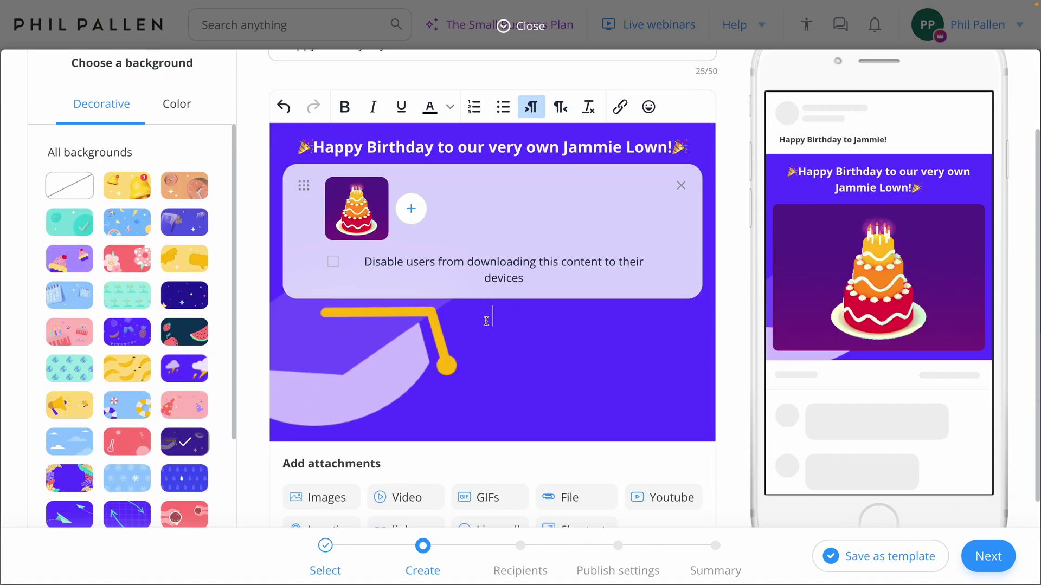
{"action": "left_click", "coordinate": [540, 341]}
{"action": "type", "text": "Have a great day!"}
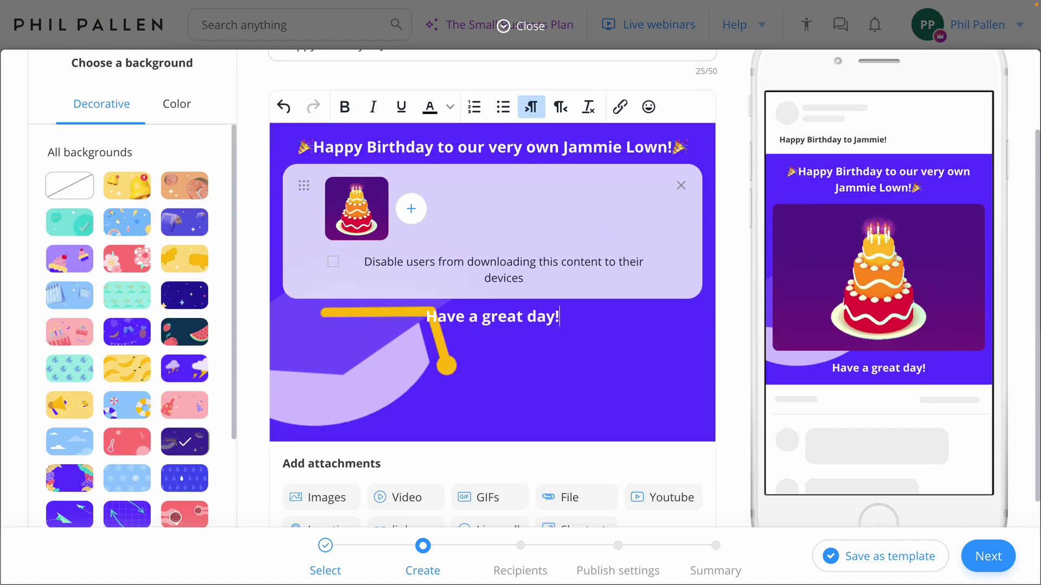
{"action": "scroll", "coordinate": [573, 362], "scroll_direction": "down", "scroll_amount": 1}
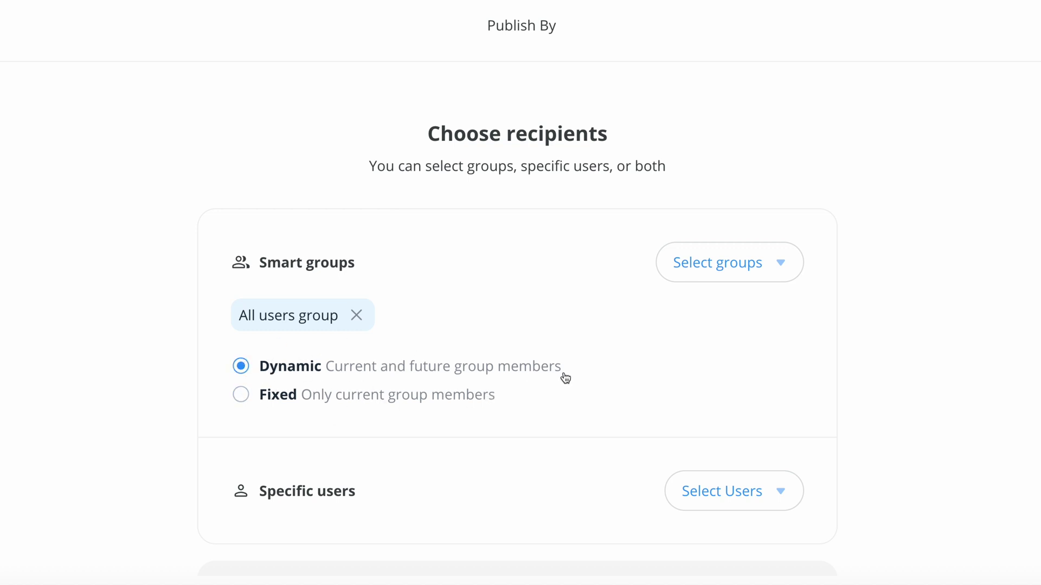
Confirm the All users group with Dynamic membership shows 4 total recipients
{"action": "scroll", "coordinate": [666, 370], "scroll_direction": "down", "scroll_amount": 3}
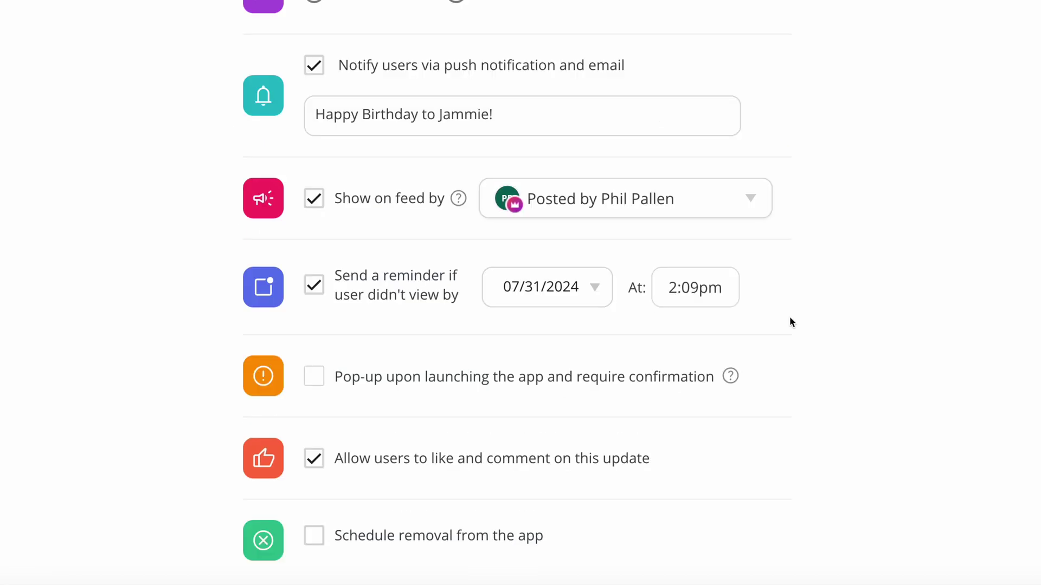
{"action": "scroll", "coordinate": [790, 323], "scroll_direction": "up", "scroll_amount": 3}
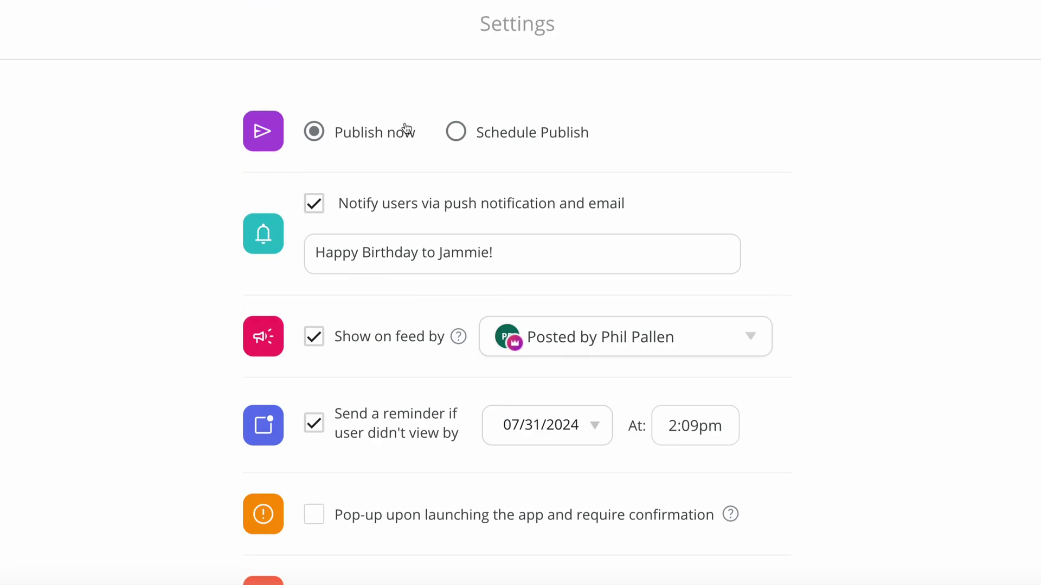
Review the Publish now settings and keep the current poster in Posted by
{"action": "scroll", "coordinate": [790, 361], "scroll_direction": "down", "scroll_amount": 2}
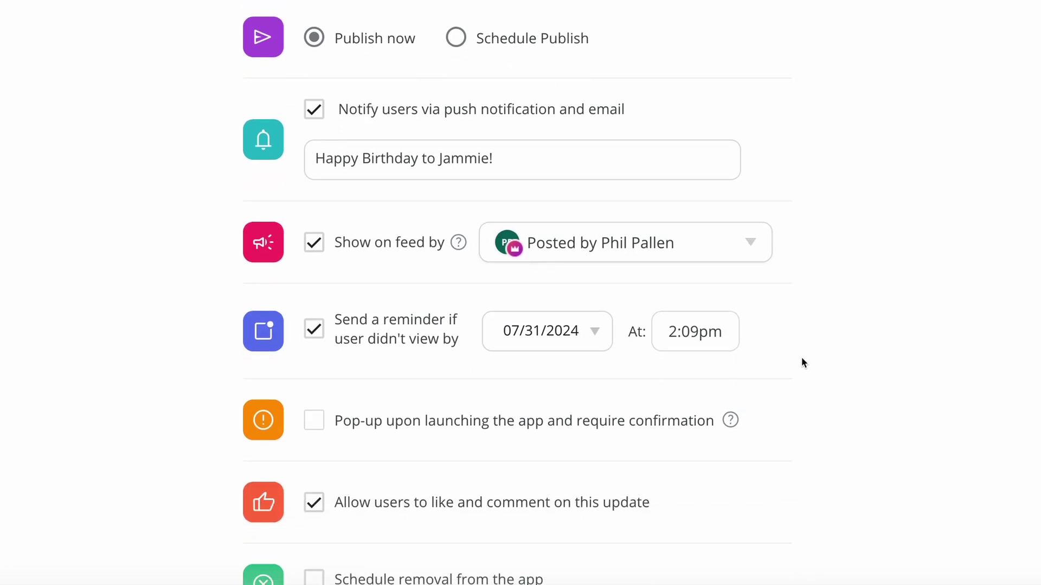
{"action": "scroll", "coordinate": [753, 184], "scroll_direction": "down", "scroll_amount": 1}
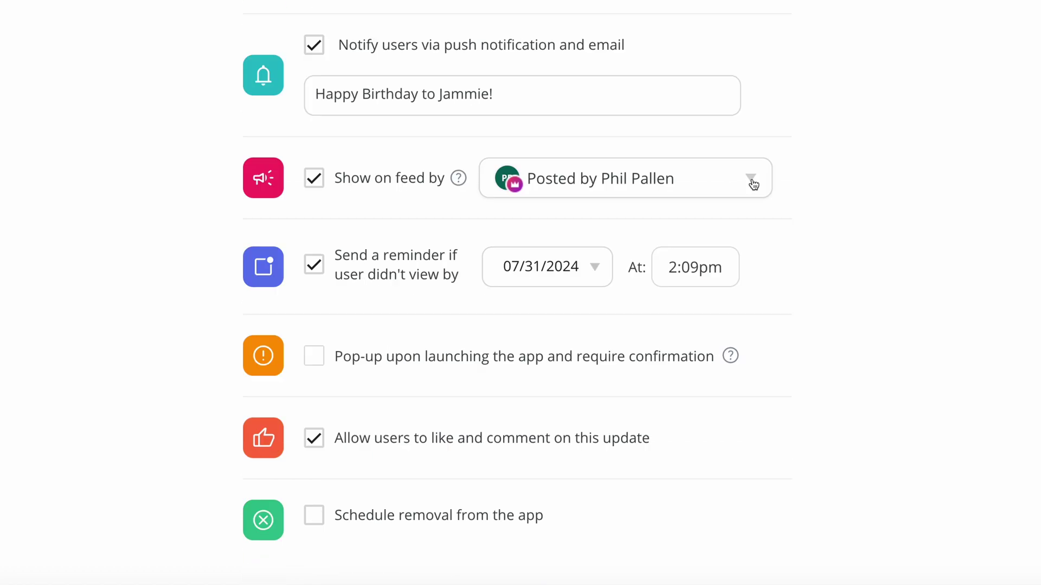
{"action": "left_click", "coordinate": [731, 181]}
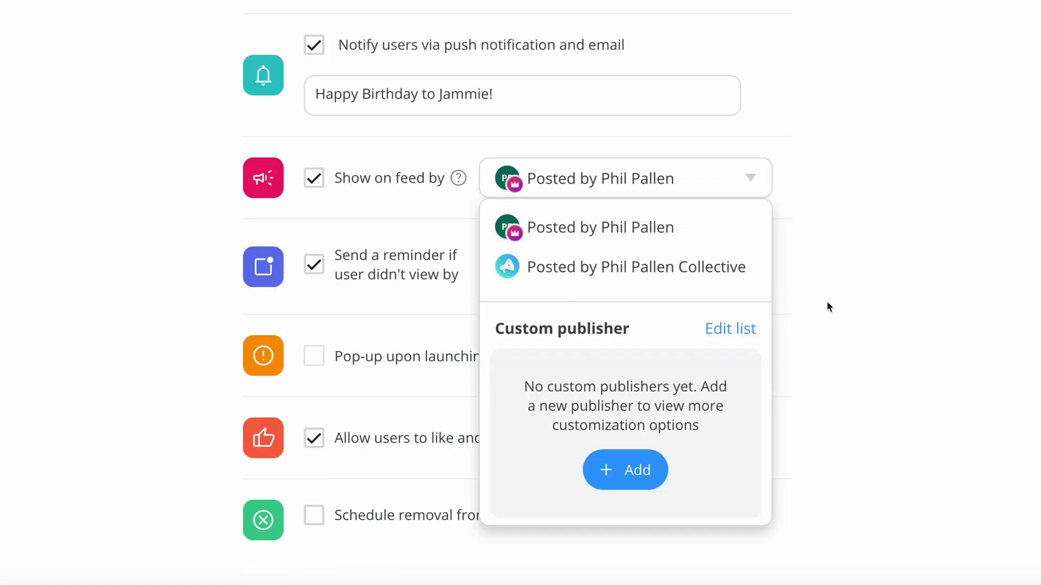
{"action": "left_click", "coordinate": [862, 305]}
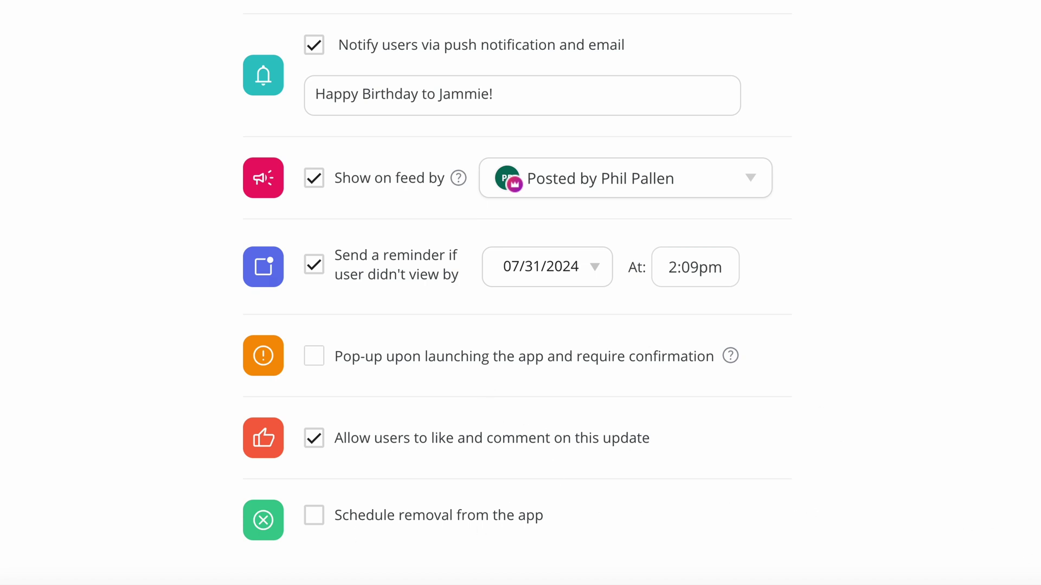
Check the summary and confirm publishing the birthday update to its 4 recipients
{"action": "left_click", "coordinate": [981, 556]}
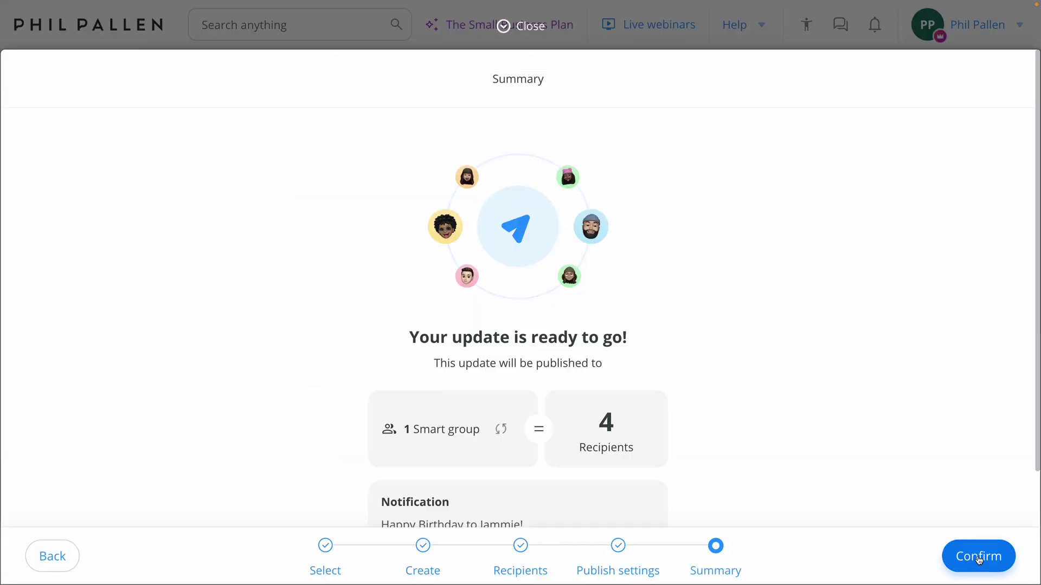
{"action": "scroll", "coordinate": [915, 409], "scroll_direction": "down", "scroll_amount": 2}
{"action": "scroll", "coordinate": [916, 408], "scroll_direction": "up", "scroll_amount": 2}
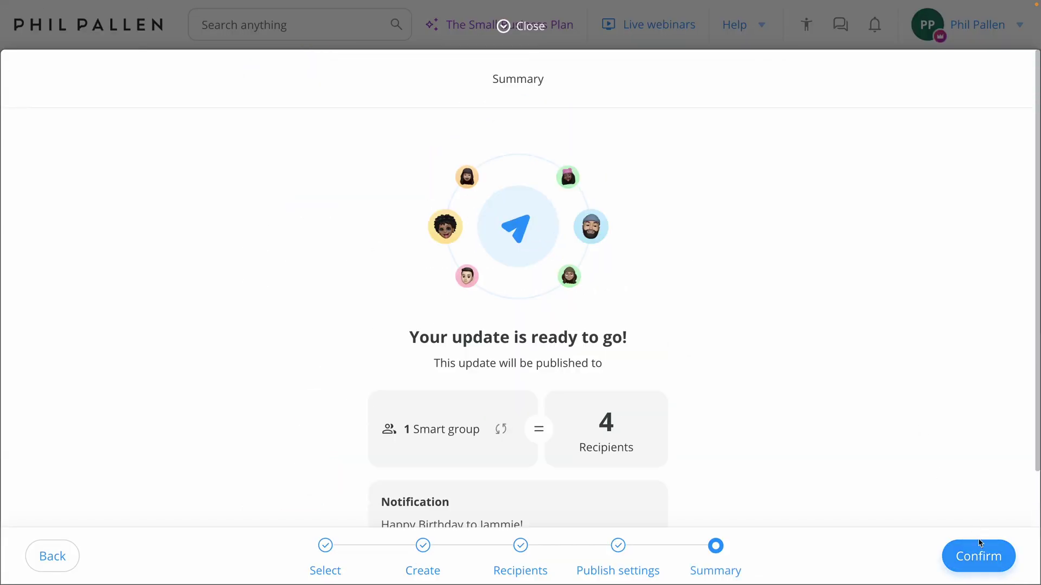
{"action": "left_click", "coordinate": [979, 557]}
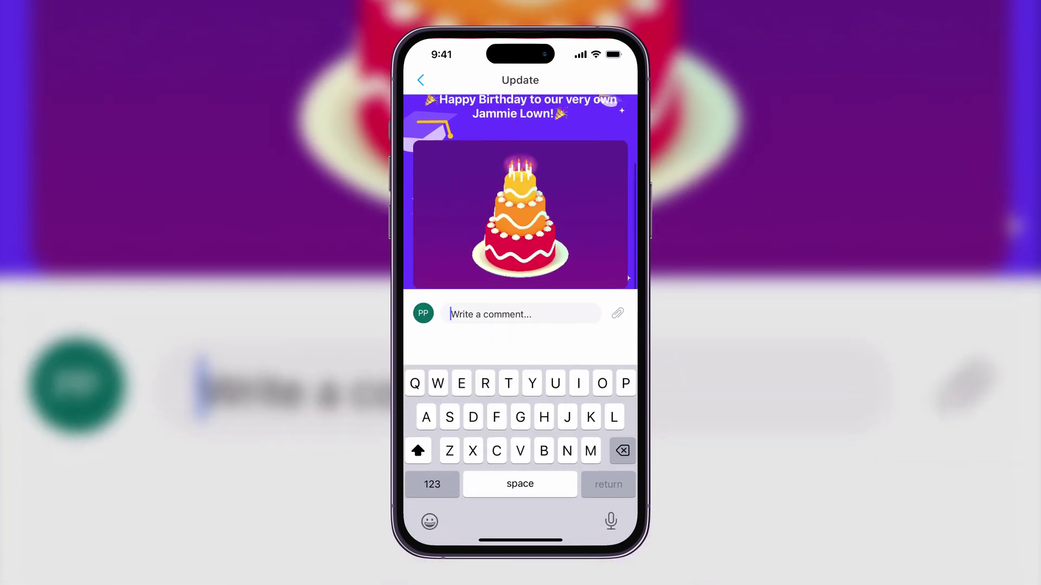
Post the comment 'Happy birthday!' on the birthday update in the mobile app
{"action": "type", "text": "Happy birthday"}
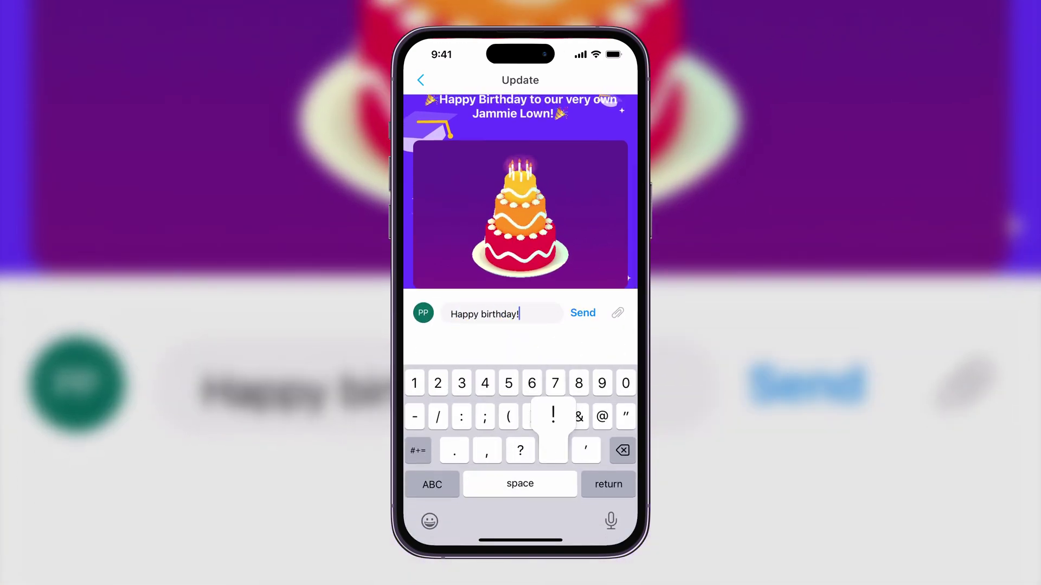
{"action": "type", "text": "!"}
{"action": "key", "text": "Return"}
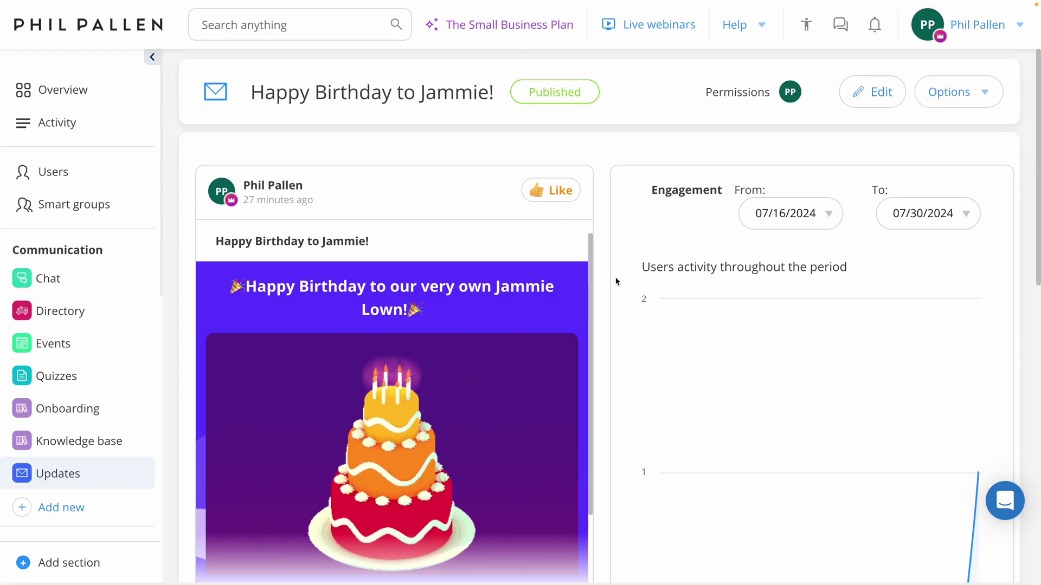
Review the birthday update's statistics, showing 1 reaction and 1 comment
{"action": "scroll", "coordinate": [616, 282], "scroll_direction": "down", "scroll_amount": 15}
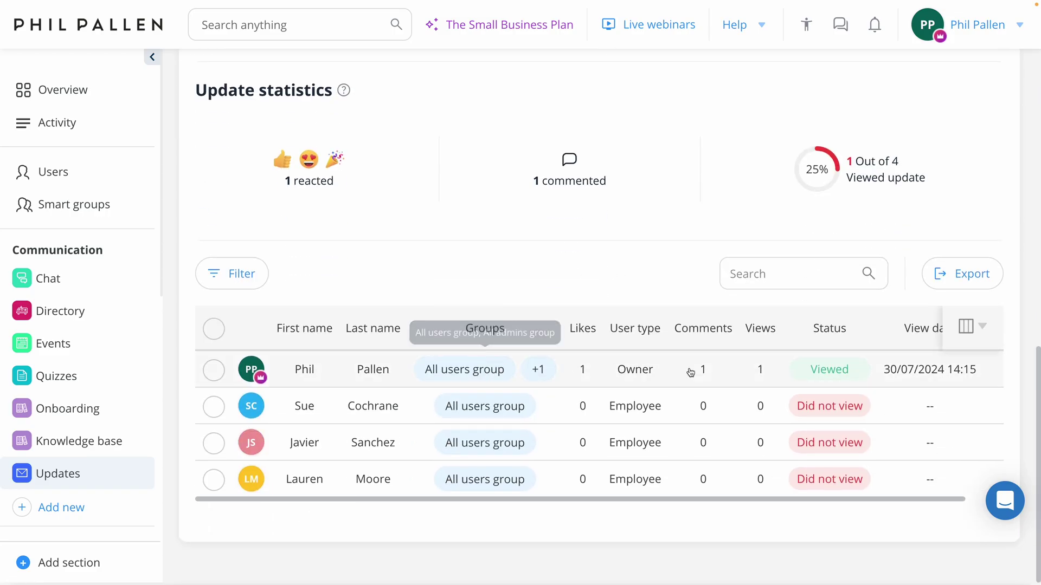
{"action": "scroll", "coordinate": [381, 213], "scroll_direction": "up", "scroll_amount": 1}
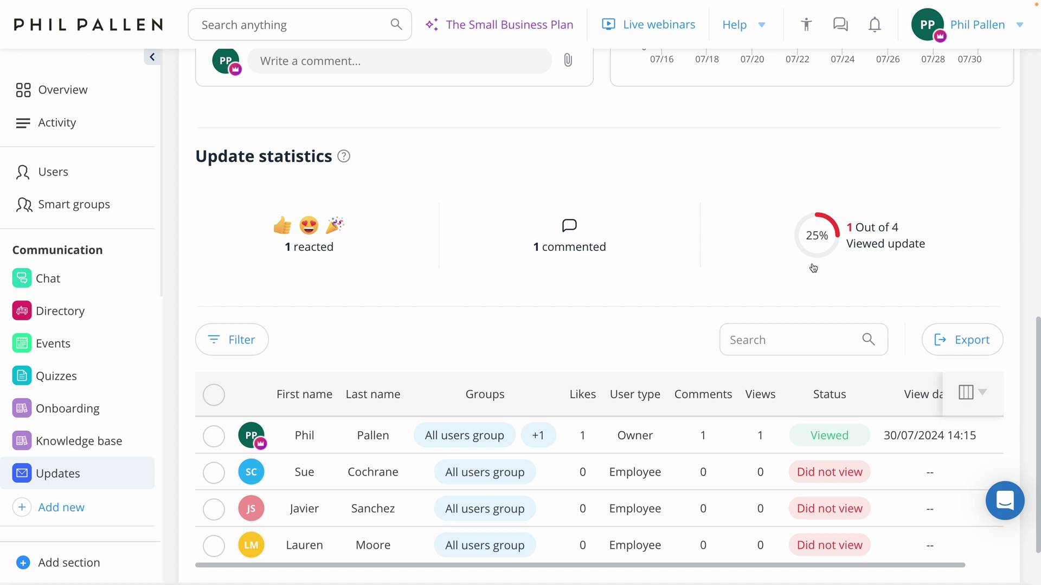
{"action": "scroll", "coordinate": [813, 268], "scroll_direction": "up", "scroll_amount": 1}
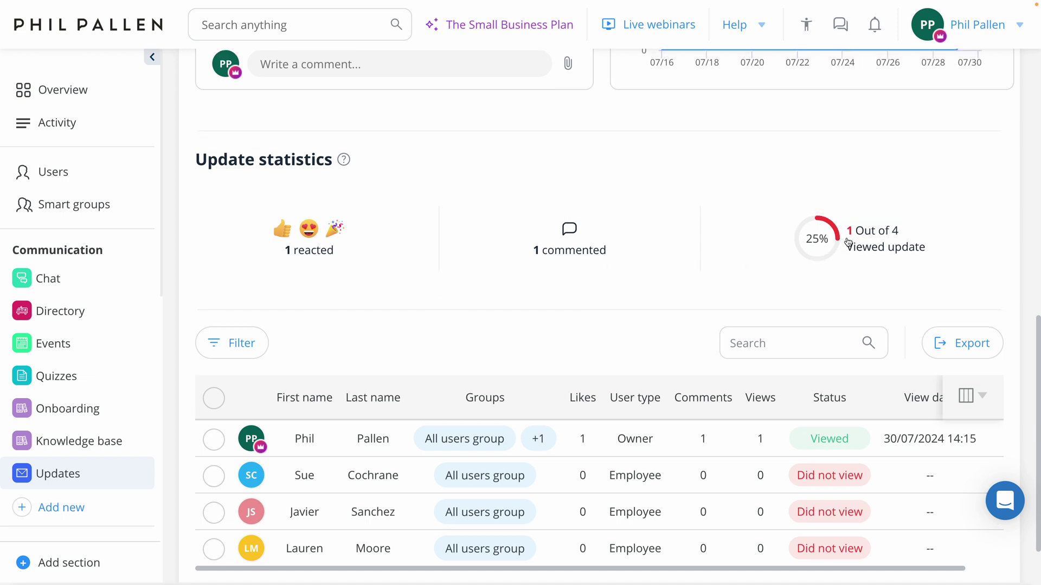
{"action": "scroll", "coordinate": [538, 416], "scroll_direction": "down", "scroll_amount": 1}
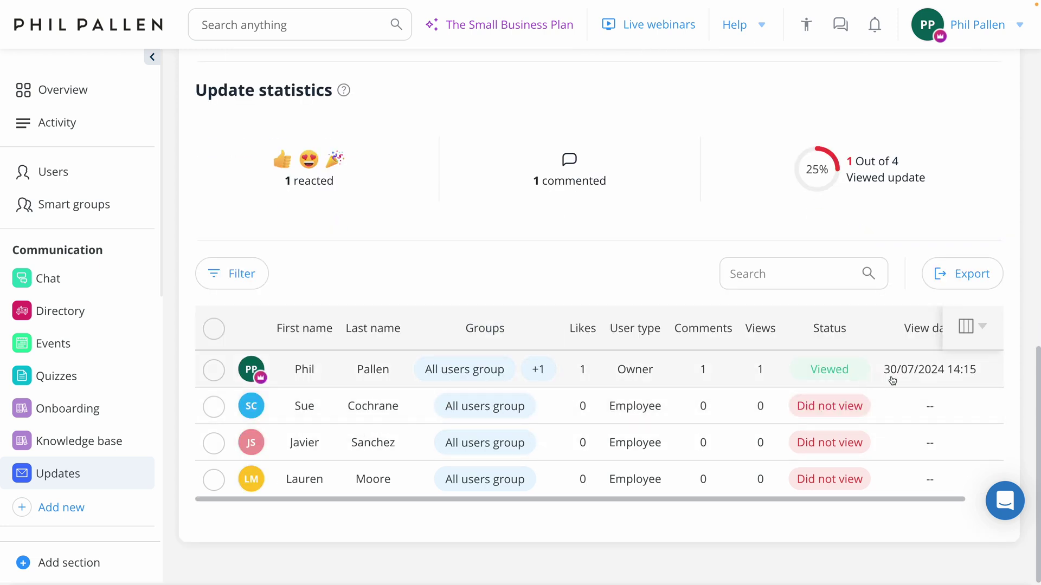
{"action": "scroll", "coordinate": [766, 475], "scroll_direction": "right", "scroll_amount": 2}
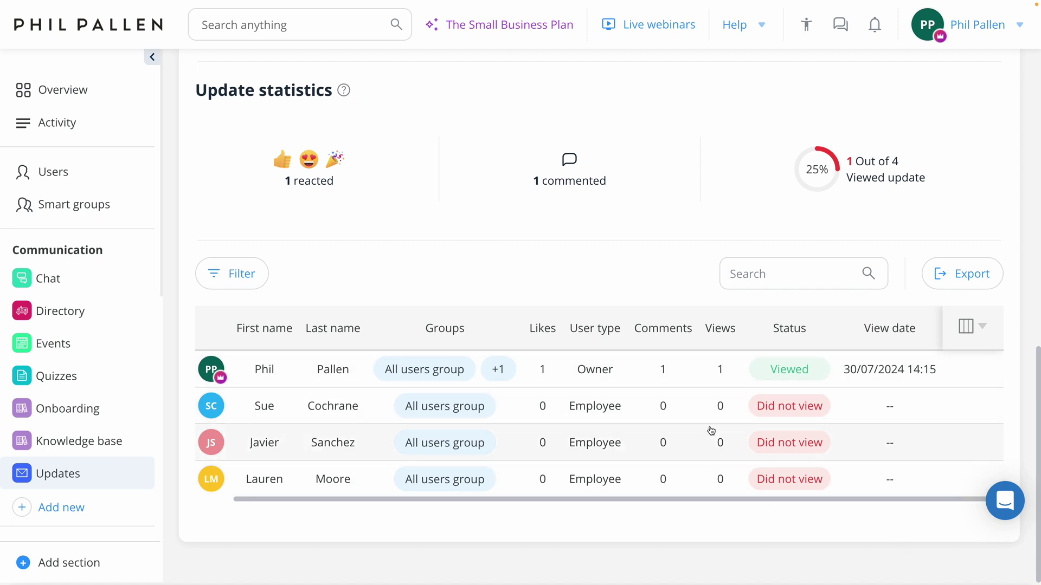
{"action": "scroll", "coordinate": [710, 408], "scroll_direction": "up", "scroll_amount": 1}
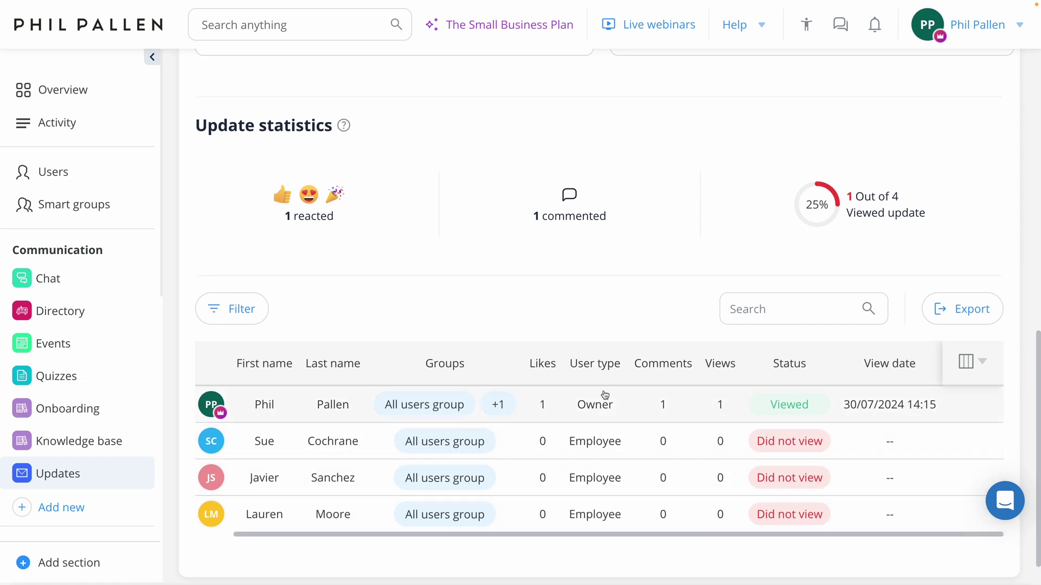
Export the update's viewer statistics table and go to the Chat page
{"action": "mouse_move", "coordinate": [686, 354]}
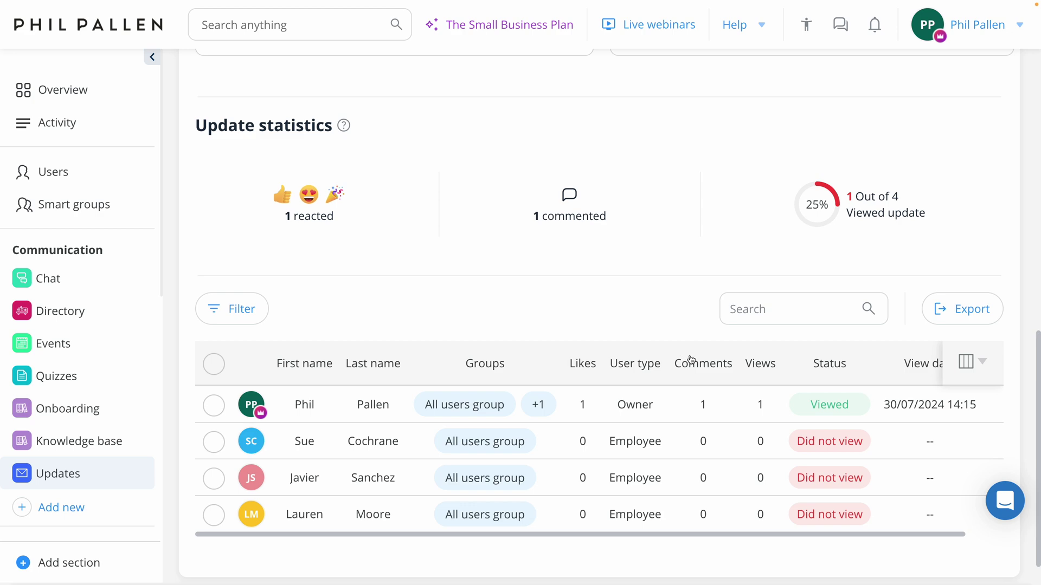
{"action": "scroll", "coordinate": [691, 359], "scroll_direction": "up", "scroll_amount": 4}
{"action": "scroll", "coordinate": [691, 359], "scroll_direction": "down", "scroll_amount": 3}
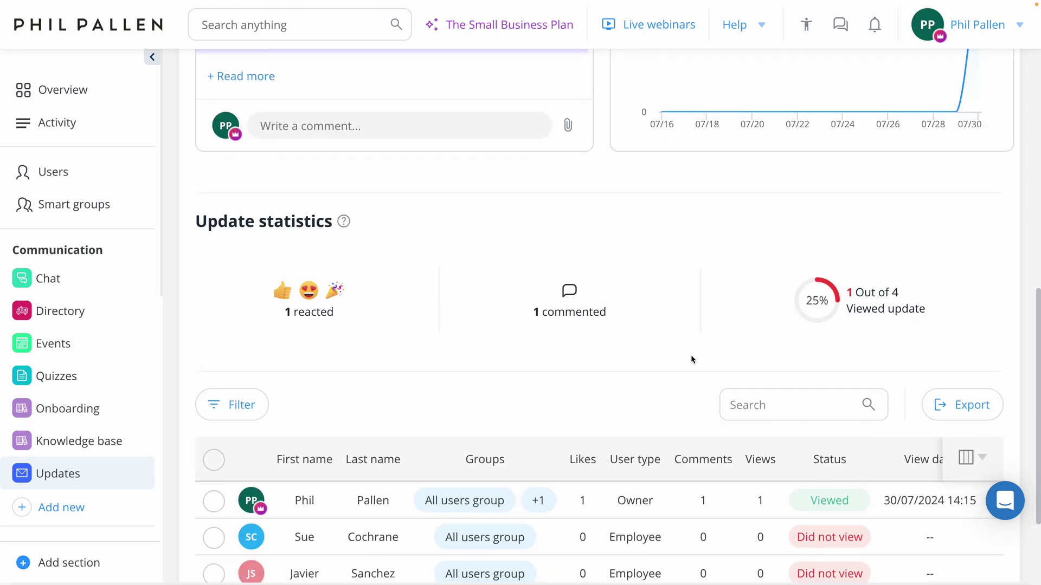
{"action": "left_click", "coordinate": [939, 396]}
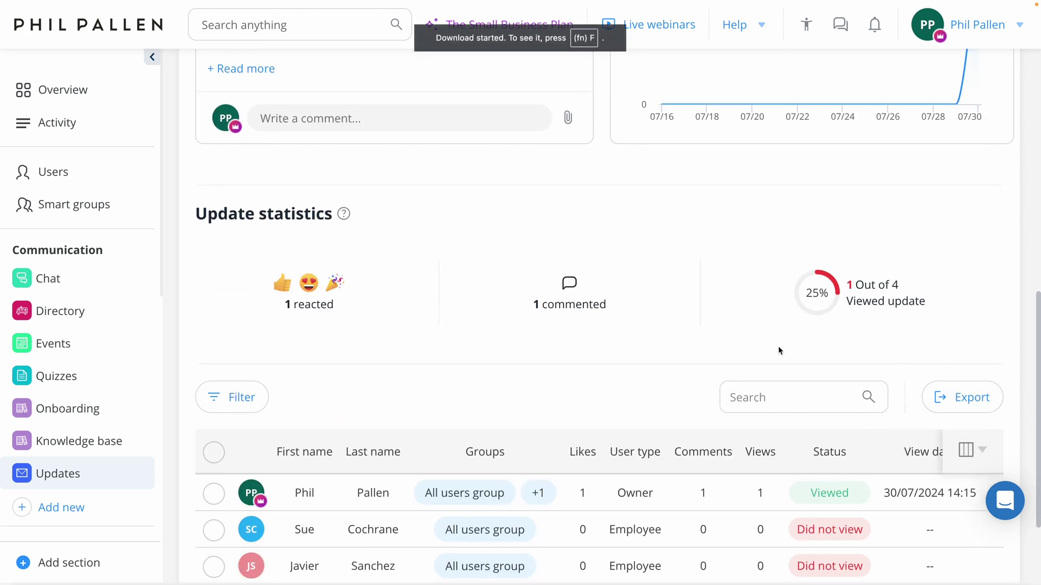
{"action": "scroll", "coordinate": [657, 323], "scroll_direction": "up", "scroll_amount": 10}
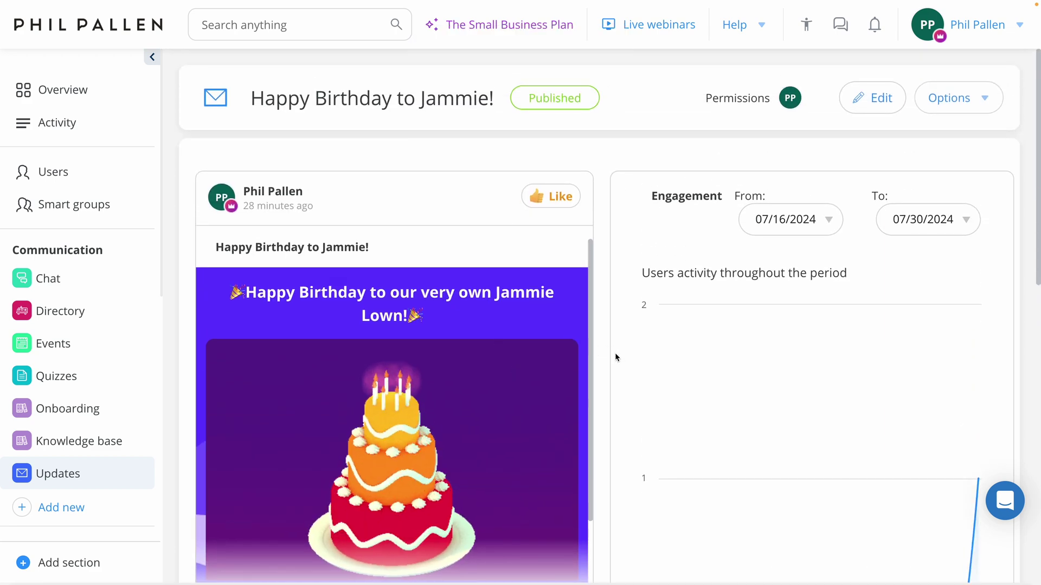
{"action": "left_click", "coordinate": [44, 278]}
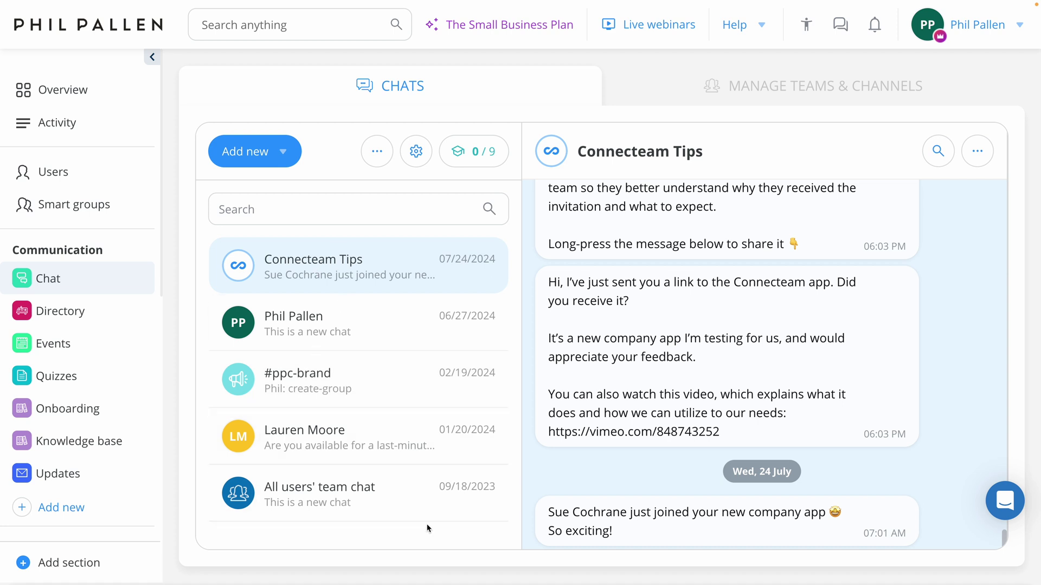
Open the last-minute shift conversation, view Manage Teams & Channels, and return to Chats
{"action": "left_click", "coordinate": [386, 436]}
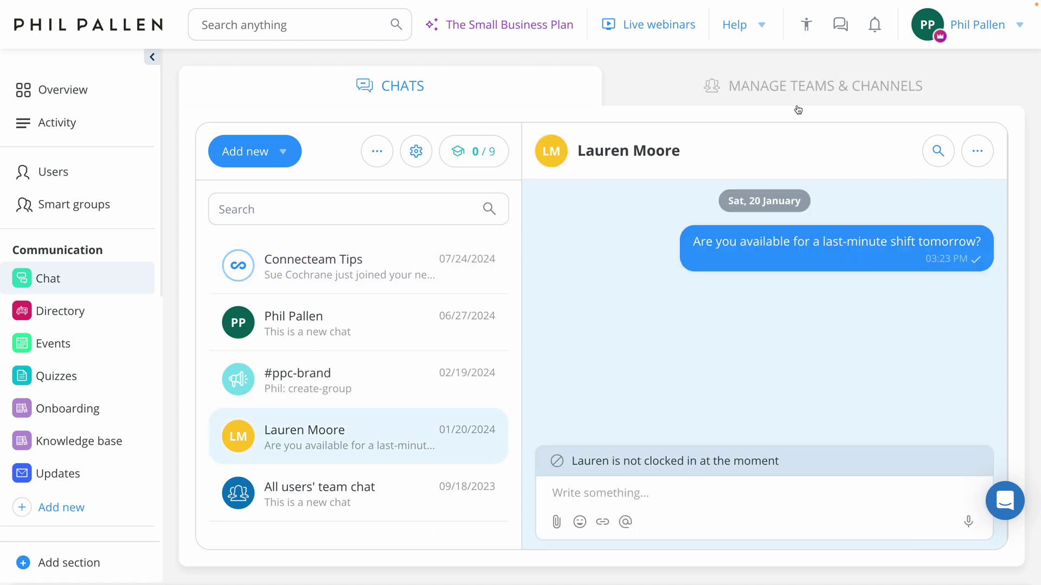
{"action": "left_click", "coordinate": [810, 85]}
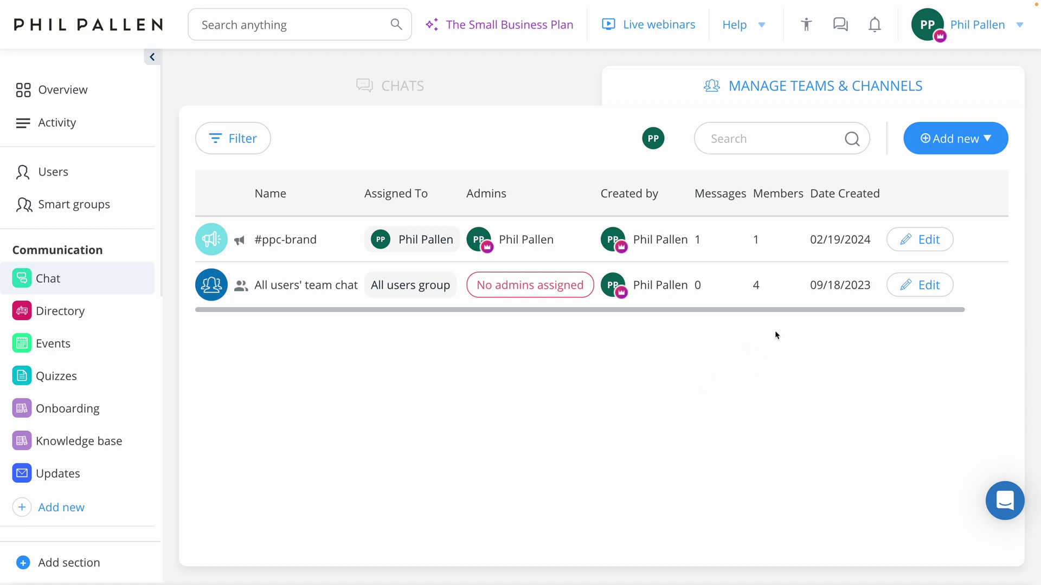
{"action": "left_click", "coordinate": [480, 81]}
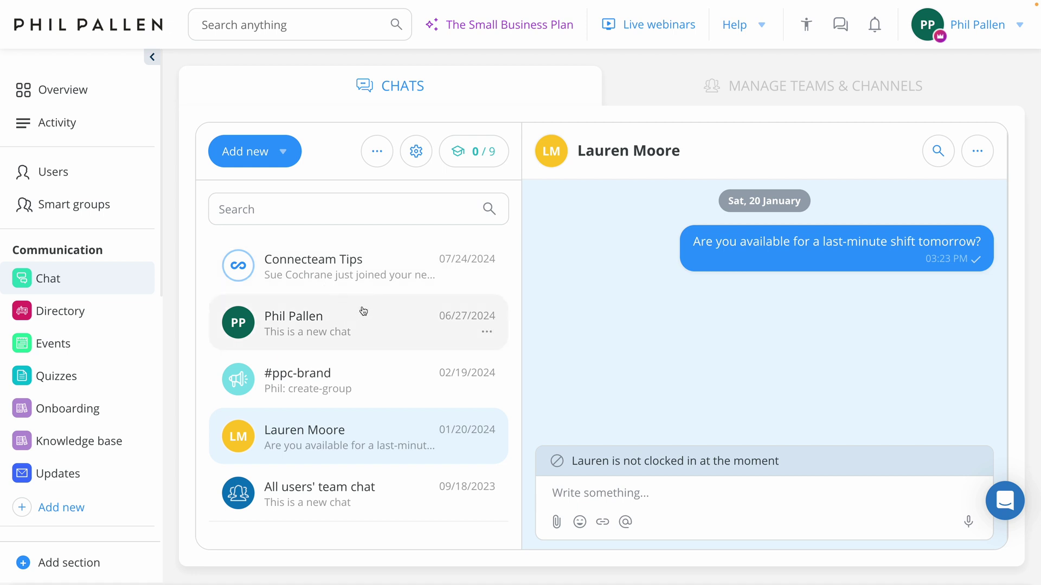
{"action": "scroll", "coordinate": [92, 333], "scroll_direction": "down", "scroll_amount": 3}
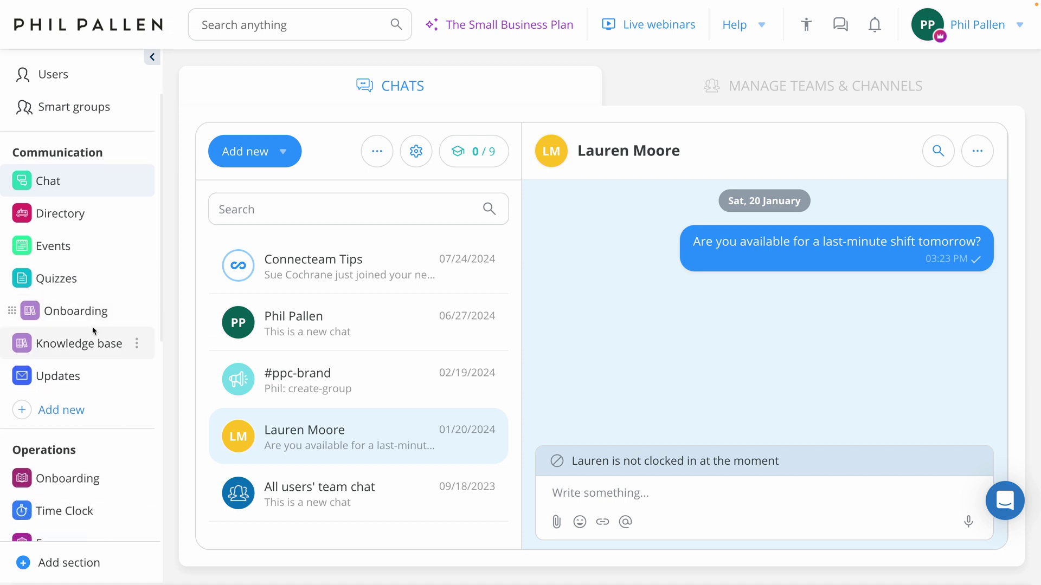
{"action": "scroll", "coordinate": [107, 309], "scroll_direction": "down", "scroll_amount": 4}
{"action": "scroll", "coordinate": [107, 309], "scroll_direction": "up", "scroll_amount": 6}
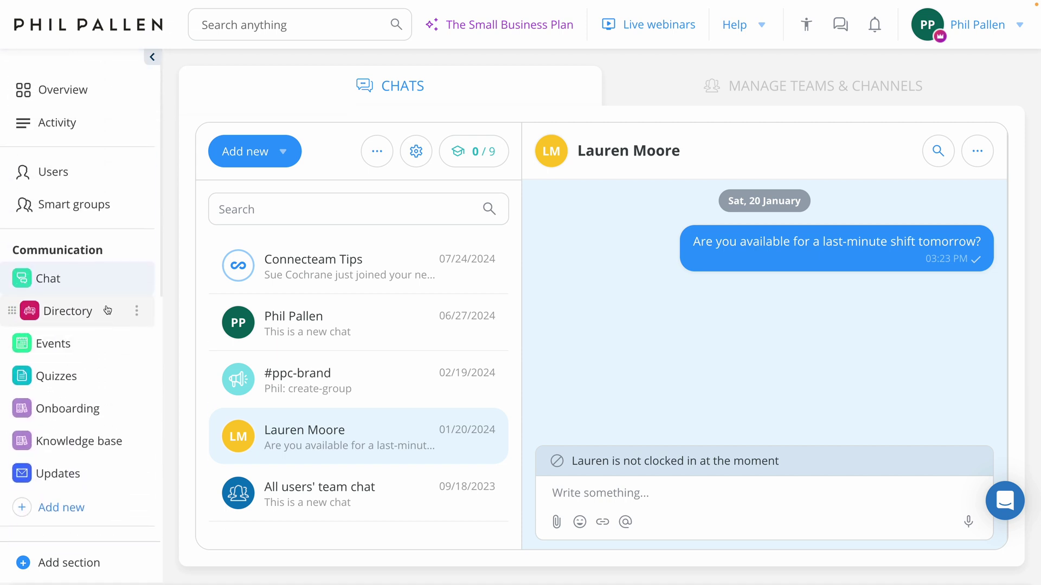
{"action": "mouse_move", "coordinate": [239, 325]}
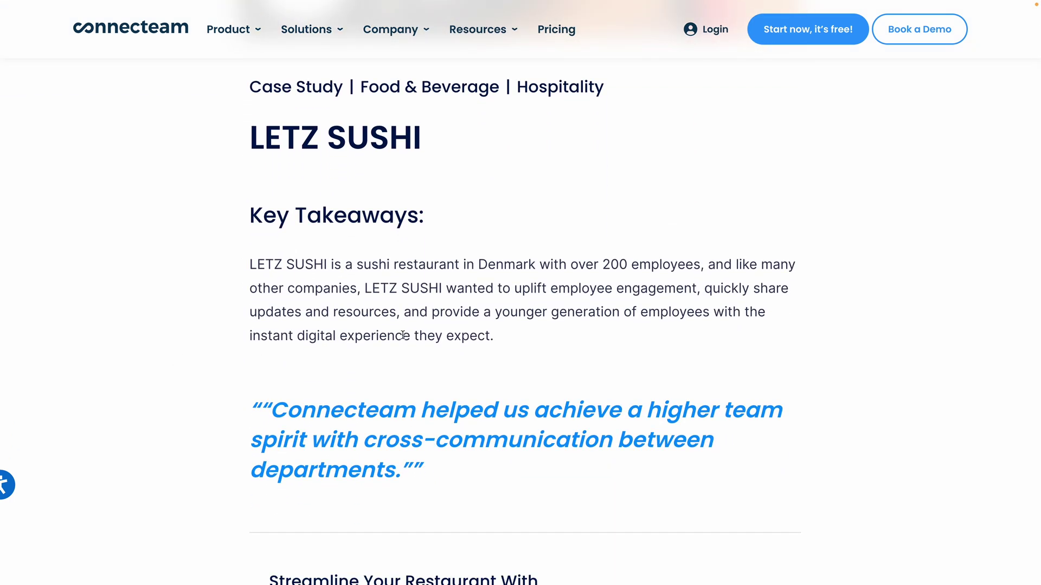
Read through the LETZ SUSHI case study on the Danish sushi restaurant, then return to the top
{"action": "scroll", "coordinate": [406, 333], "scroll_direction": "down", "scroll_amount": 1}
{"action": "scroll", "coordinate": [472, 340], "scroll_direction": "down", "scroll_amount": 3}
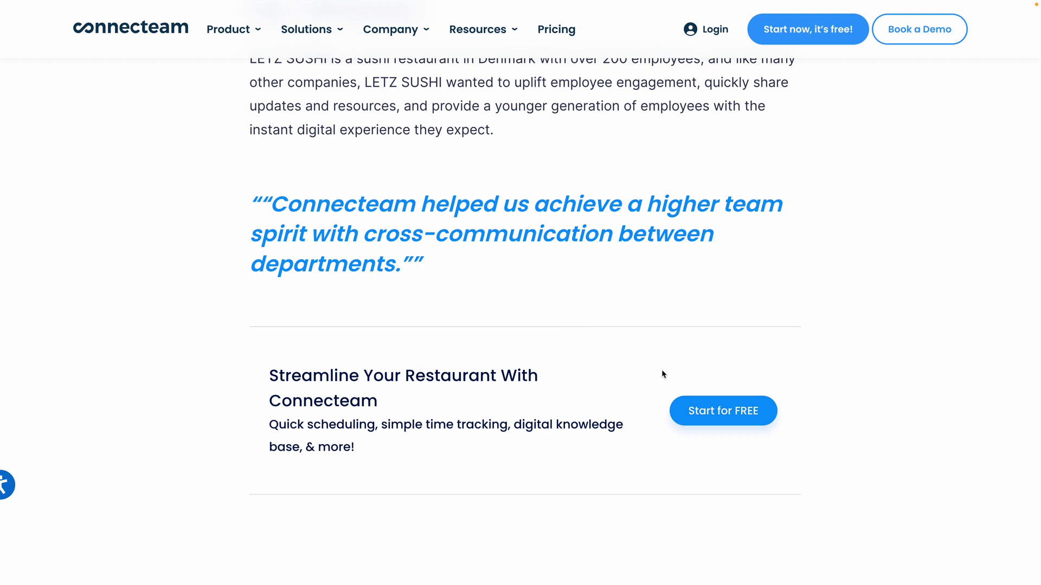
{"action": "scroll", "coordinate": [650, 334], "scroll_direction": "down", "scroll_amount": 5}
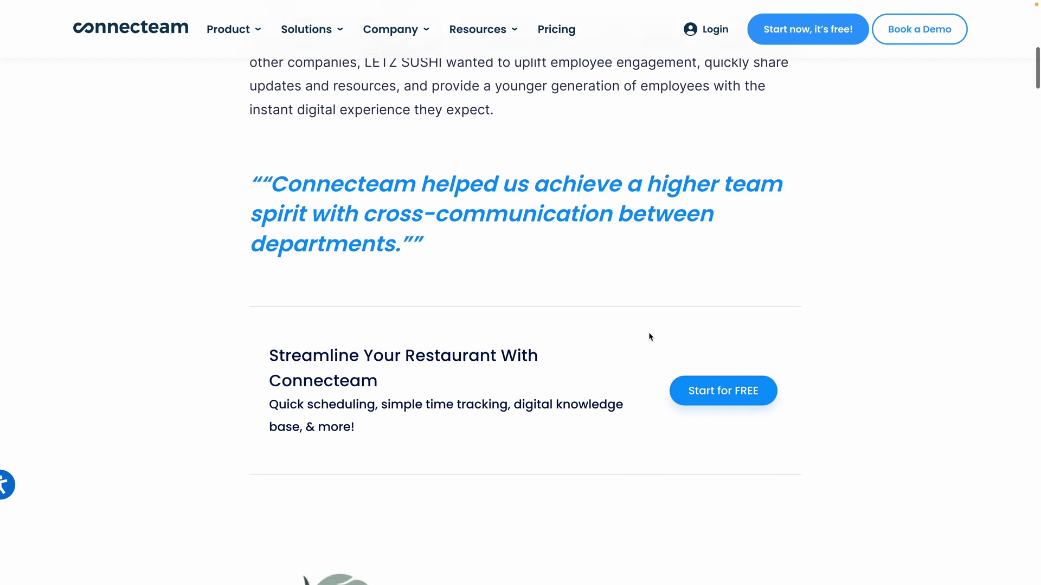
{"action": "scroll", "coordinate": [648, 332], "scroll_direction": "down", "scroll_amount": 8}
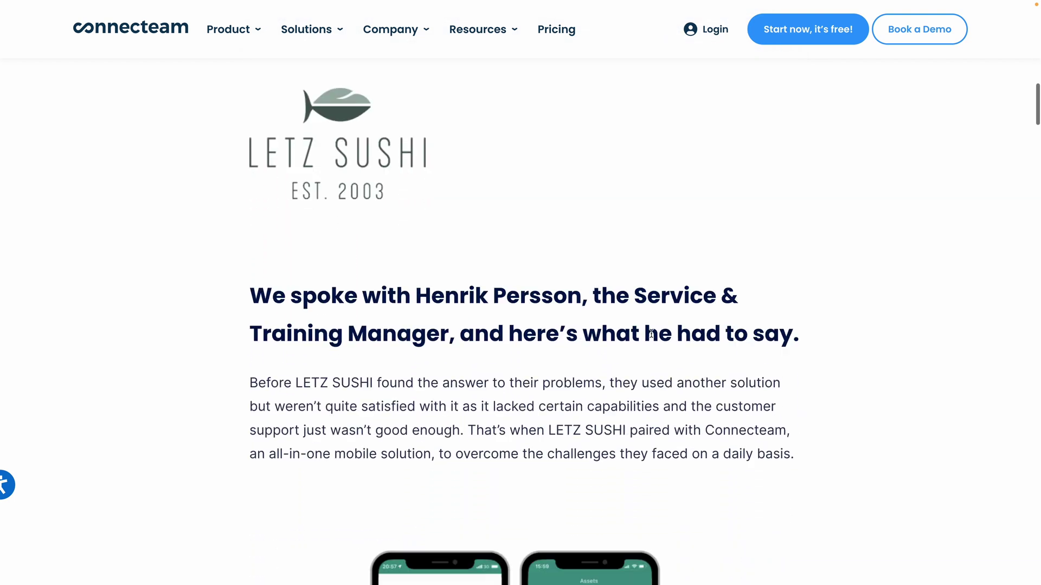
{"action": "scroll", "coordinate": [651, 333], "scroll_direction": "down", "scroll_amount": 7}
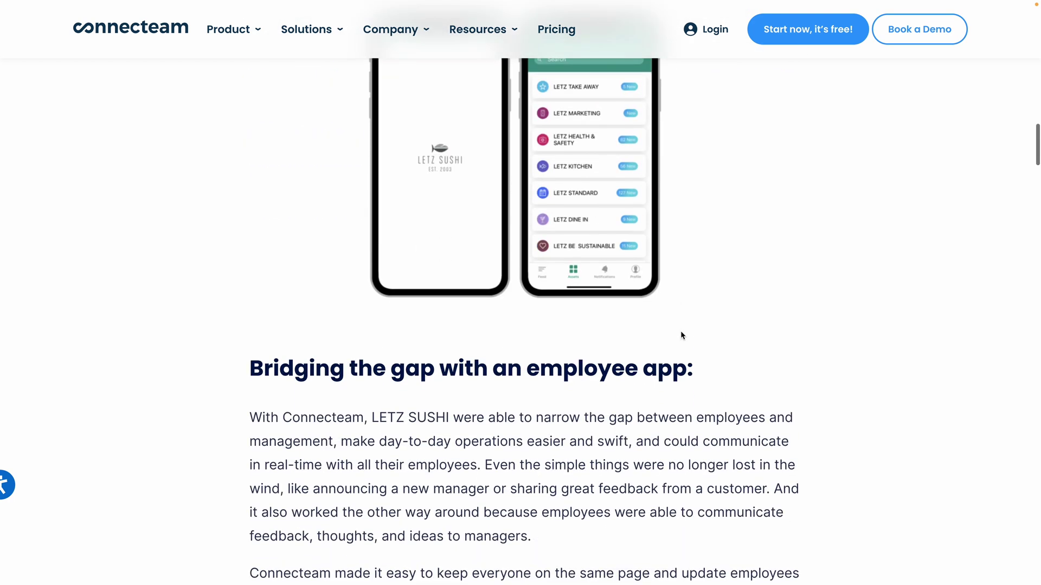
{"action": "scroll", "coordinate": [685, 330], "scroll_direction": "down", "scroll_amount": 3}
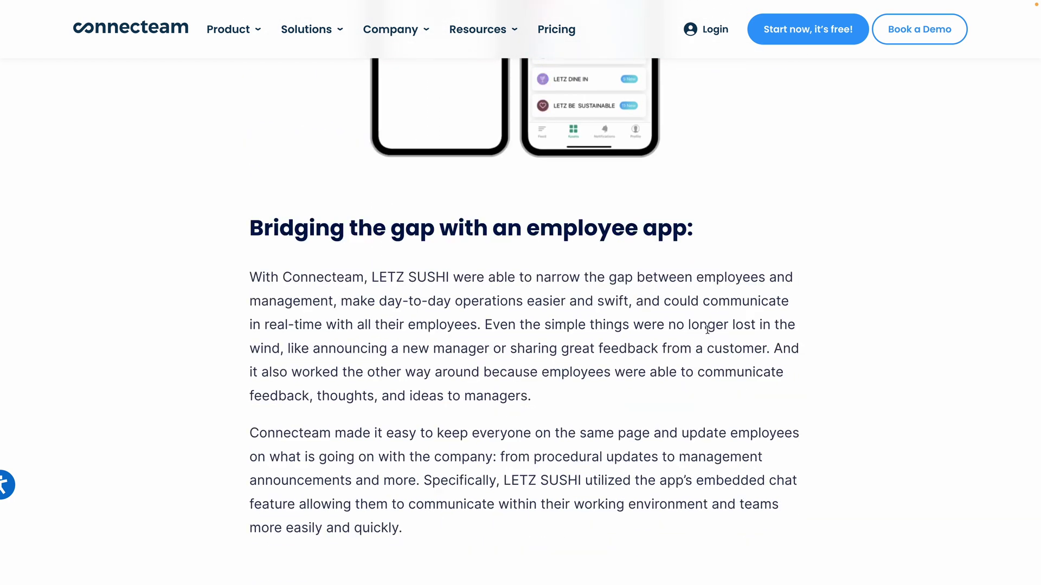
{"action": "scroll", "coordinate": [707, 330], "scroll_direction": "down", "scroll_amount": 10}
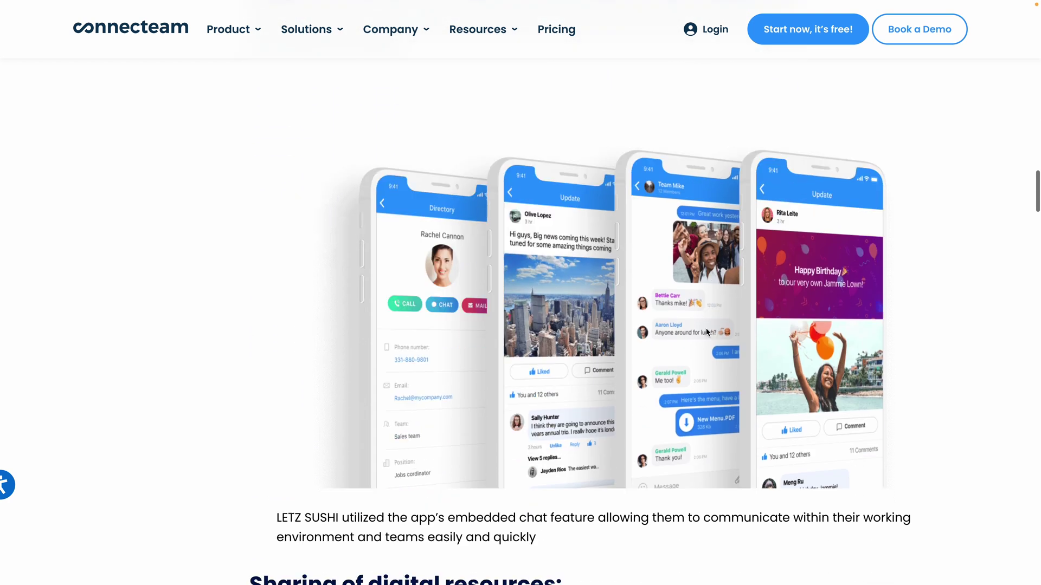
{"action": "scroll", "coordinate": [707, 327], "scroll_direction": "down", "scroll_amount": 8}
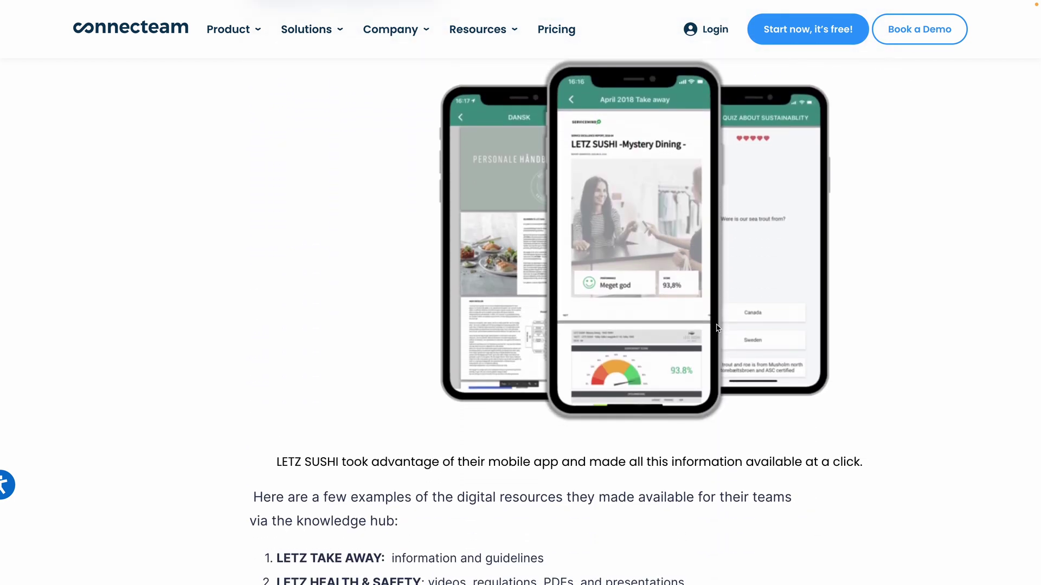
{"action": "scroll", "coordinate": [716, 328], "scroll_direction": "down", "scroll_amount": 5}
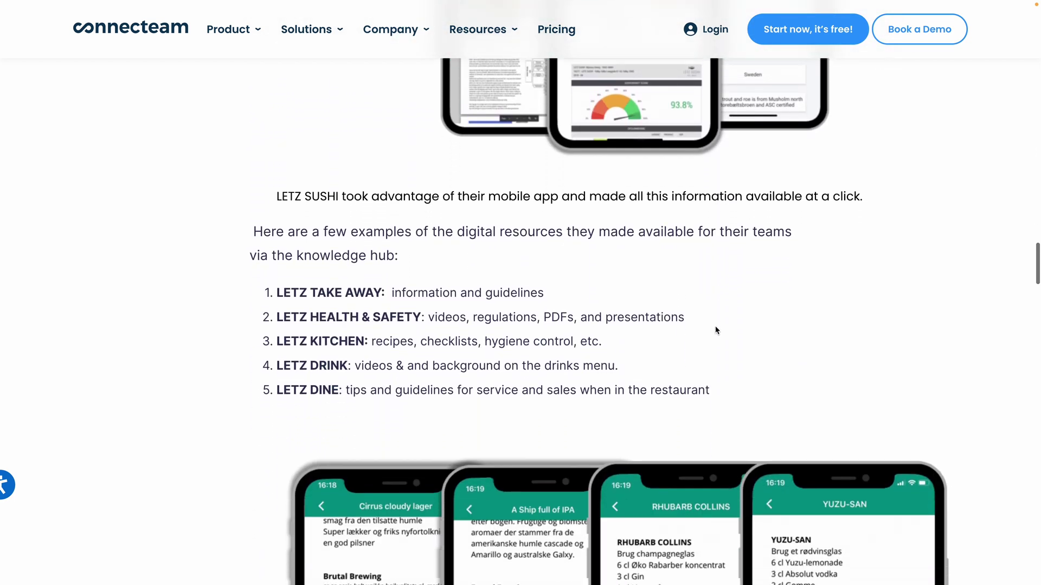
{"action": "scroll", "coordinate": [716, 330], "scroll_direction": "down", "scroll_amount": 7}
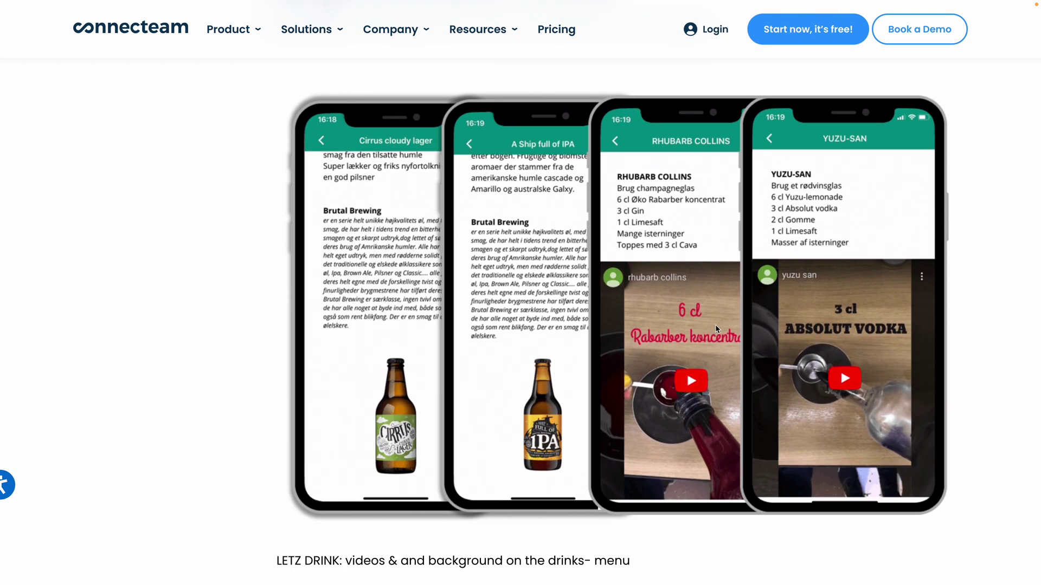
{"action": "scroll", "coordinate": [592, 379], "scroll_direction": "down", "scroll_amount": 6}
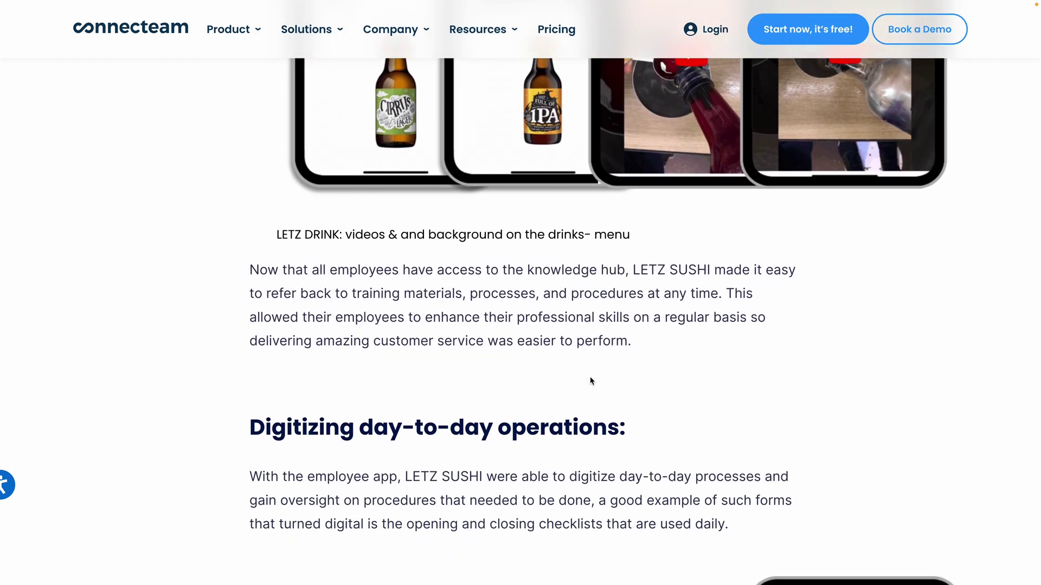
{"action": "scroll", "coordinate": [591, 378], "scroll_direction": "down", "scroll_amount": 7}
{"action": "scroll", "coordinate": [589, 380], "scroll_direction": "down", "scroll_amount": 3}
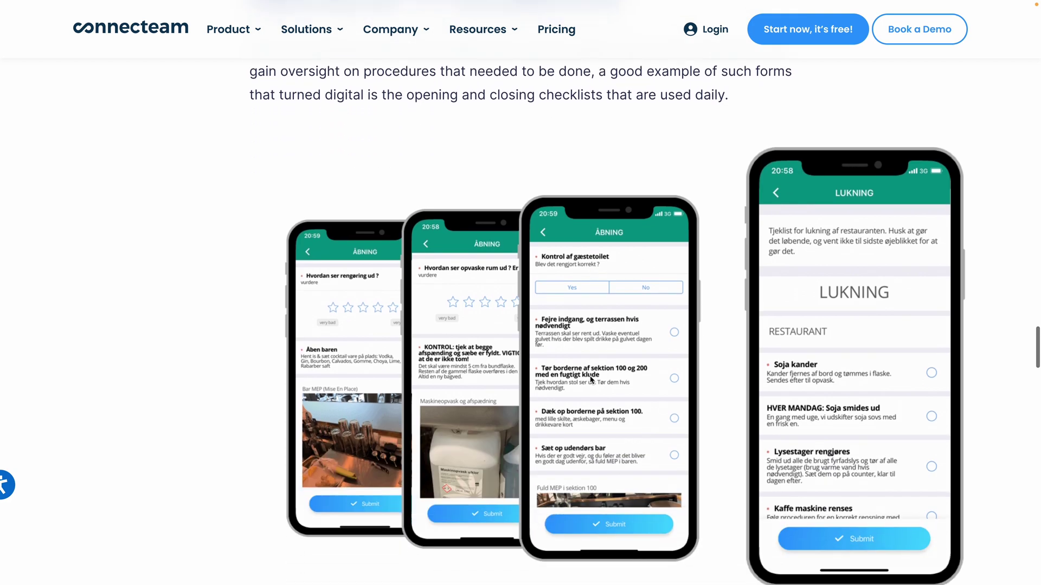
{"action": "scroll", "coordinate": [559, 439], "scroll_direction": "down", "scroll_amount": 6}
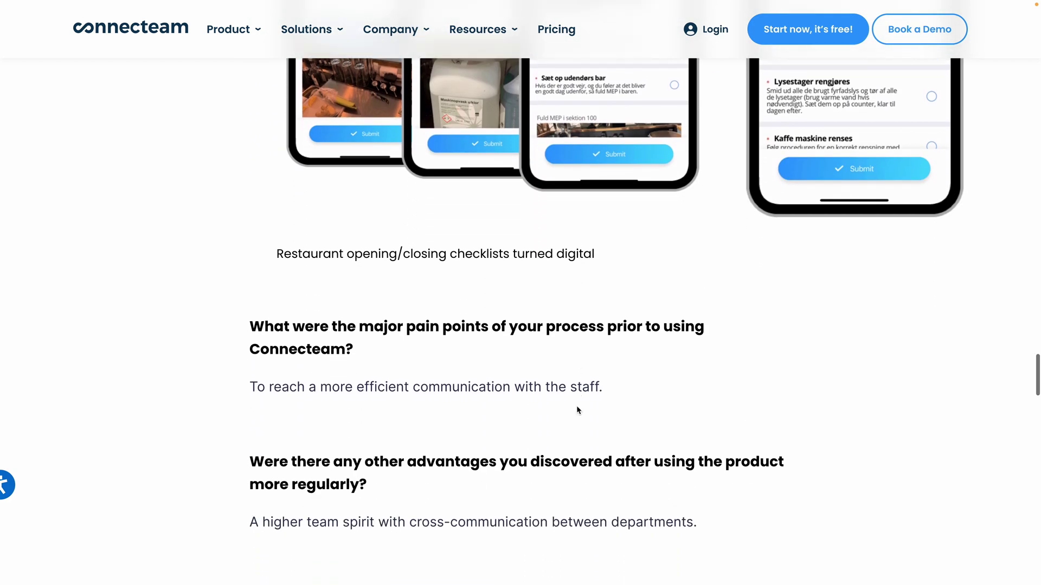
{"action": "scroll", "coordinate": [578, 409], "scroll_direction": "down", "scroll_amount": 20}
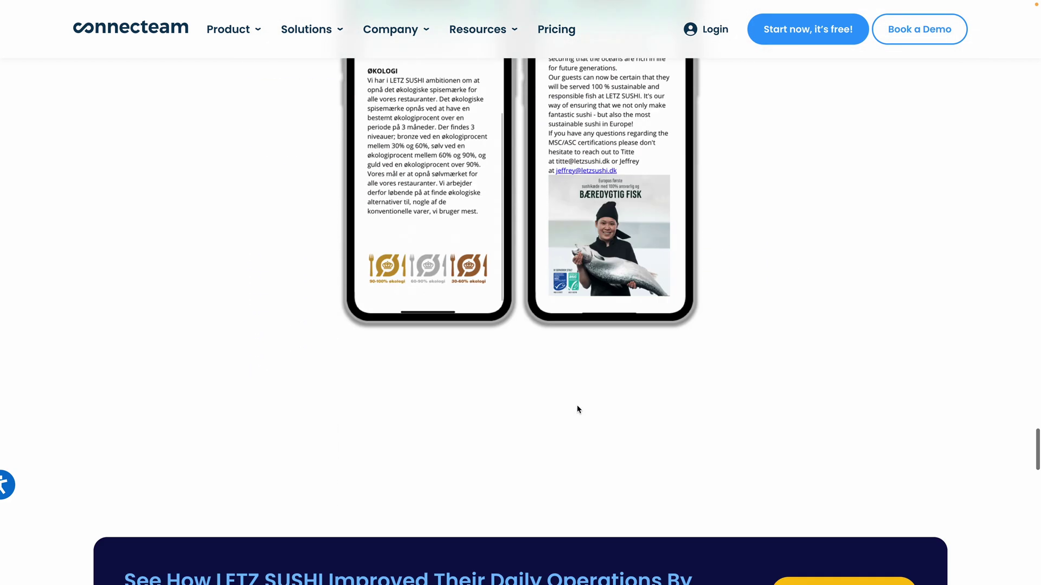
{"action": "scroll", "coordinate": [578, 410], "scroll_direction": "up", "scroll_amount": 20}
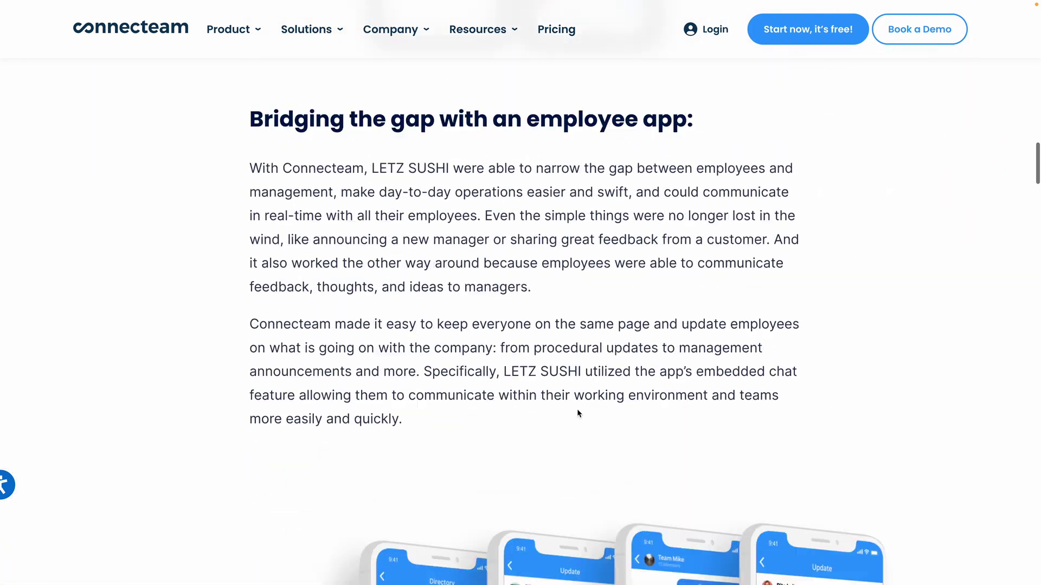
{"action": "scroll", "coordinate": [577, 413], "scroll_direction": "up", "scroll_amount": 1}
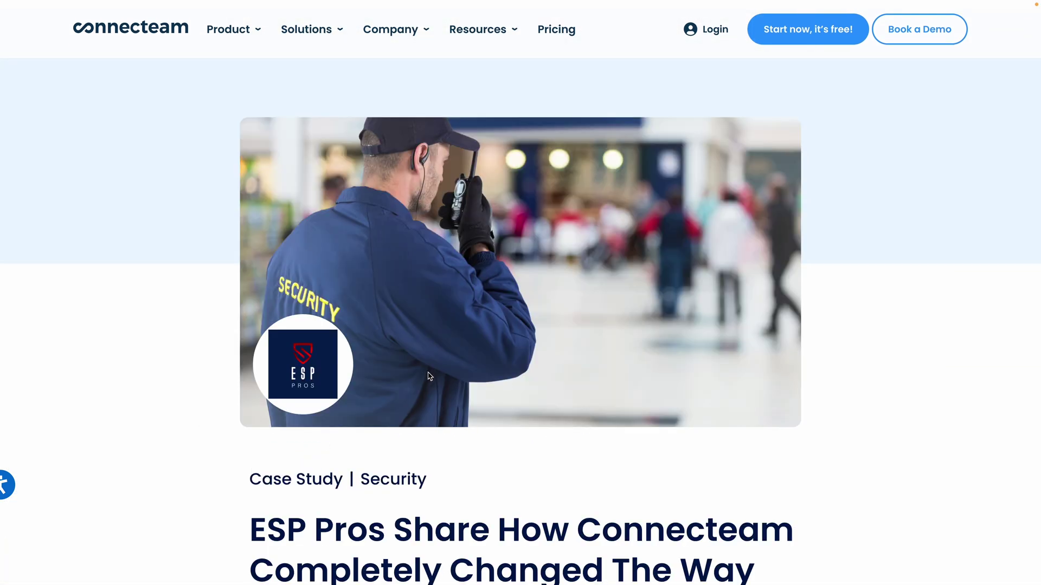
Read the ESP Pros stats (104+ employees, 40+ projects yearly, 50+ years), video and related posts
{"action": "scroll", "coordinate": [479, 374], "scroll_direction": "down", "scroll_amount": 3}
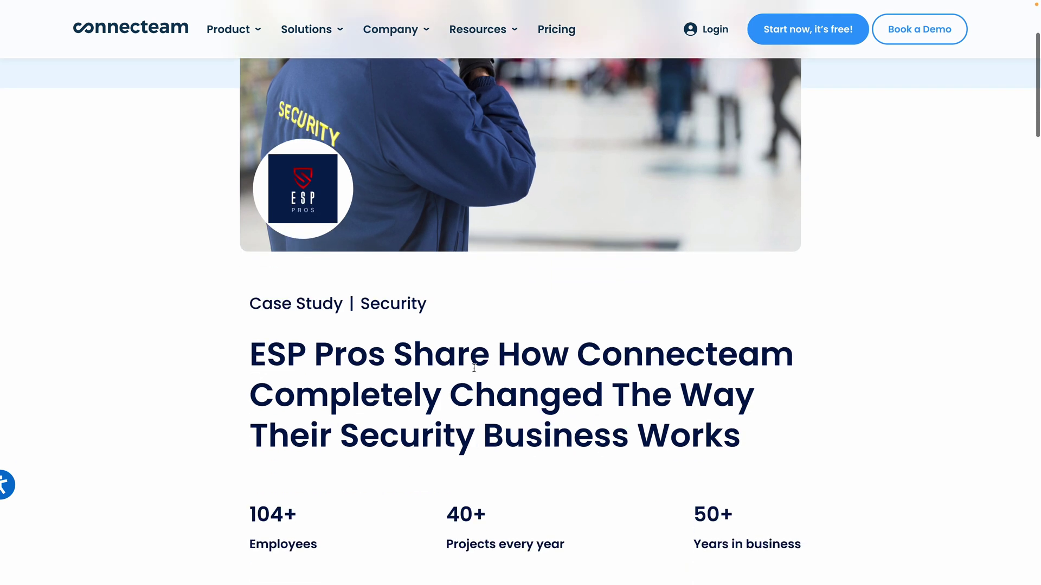
{"action": "scroll", "coordinate": [600, 363], "scroll_direction": "down", "scroll_amount": 2}
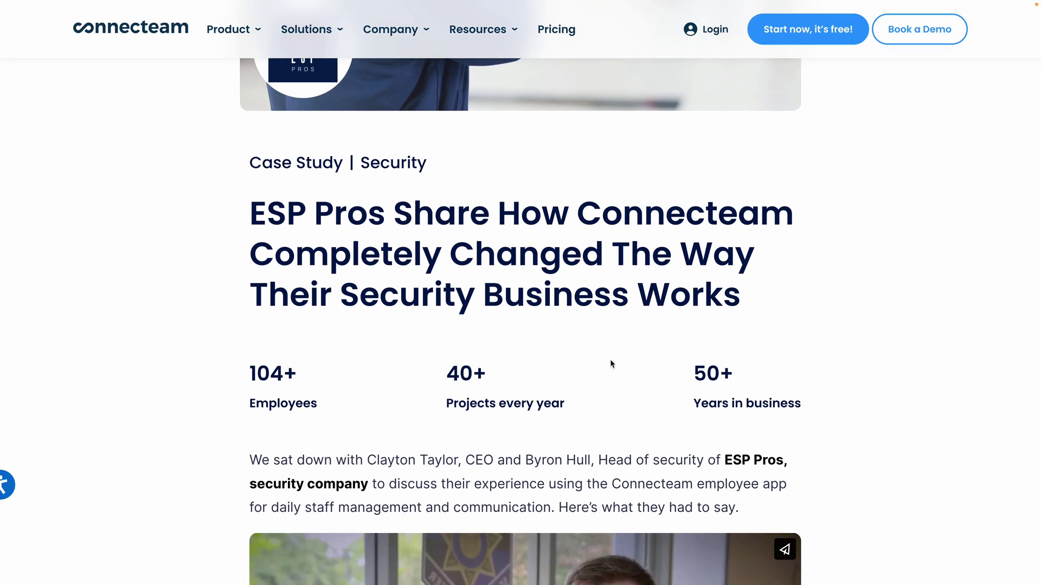
{"action": "scroll", "coordinate": [611, 361], "scroll_direction": "down", "scroll_amount": 1}
{"action": "scroll", "coordinate": [618, 360], "scroll_direction": "down", "scroll_amount": 5}
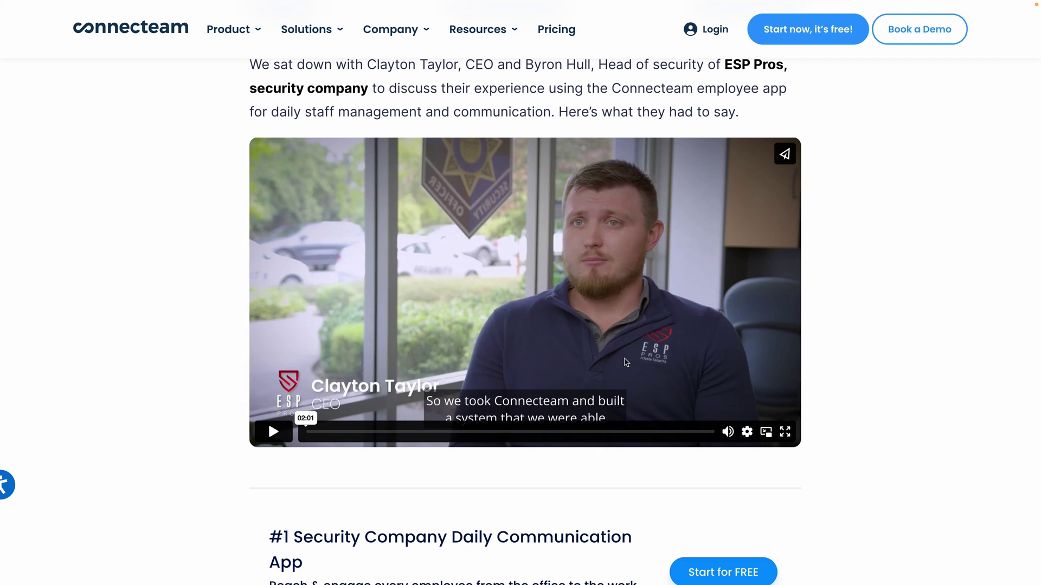
{"action": "scroll", "coordinate": [642, 364], "scroll_direction": "down", "scroll_amount": 3}
{"action": "scroll", "coordinate": [640, 360], "scroll_direction": "down", "scroll_amount": 2}
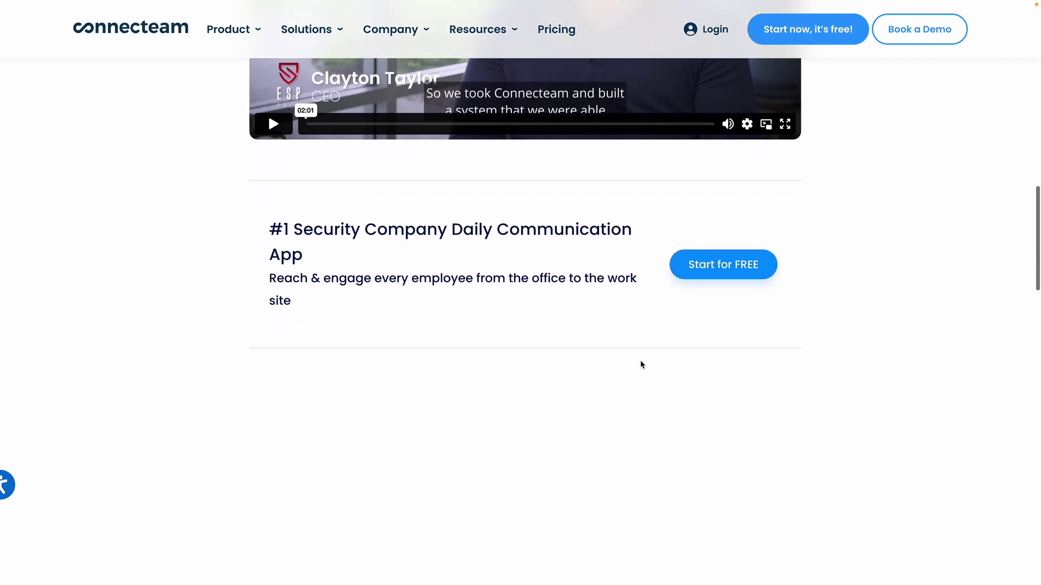
{"action": "scroll", "coordinate": [641, 363], "scroll_direction": "down", "scroll_amount": 1}
{"action": "scroll", "coordinate": [634, 412], "scroll_direction": "down", "scroll_amount": 8}
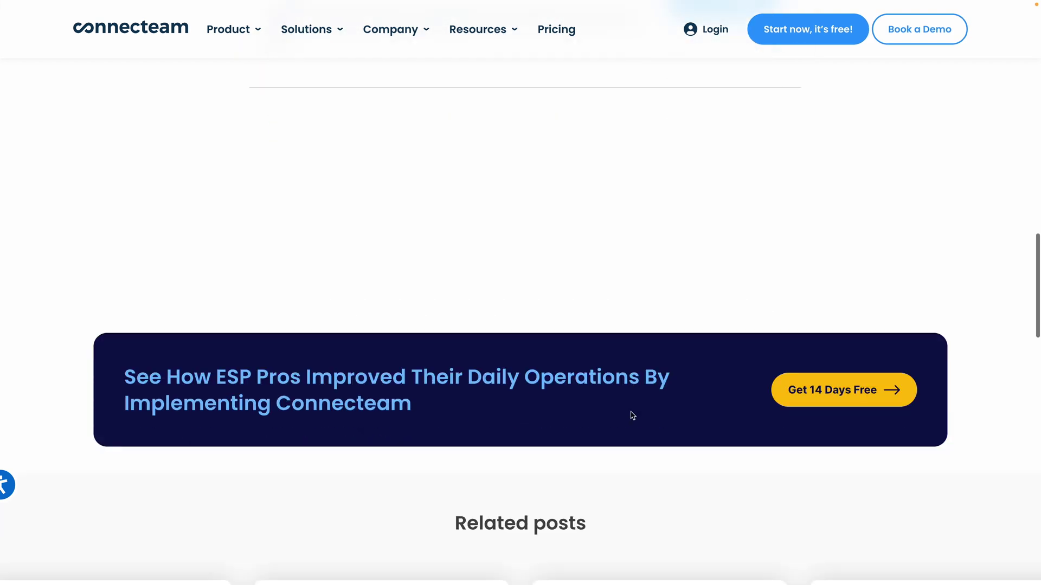
{"action": "scroll", "coordinate": [632, 413], "scroll_direction": "up", "scroll_amount": 10}
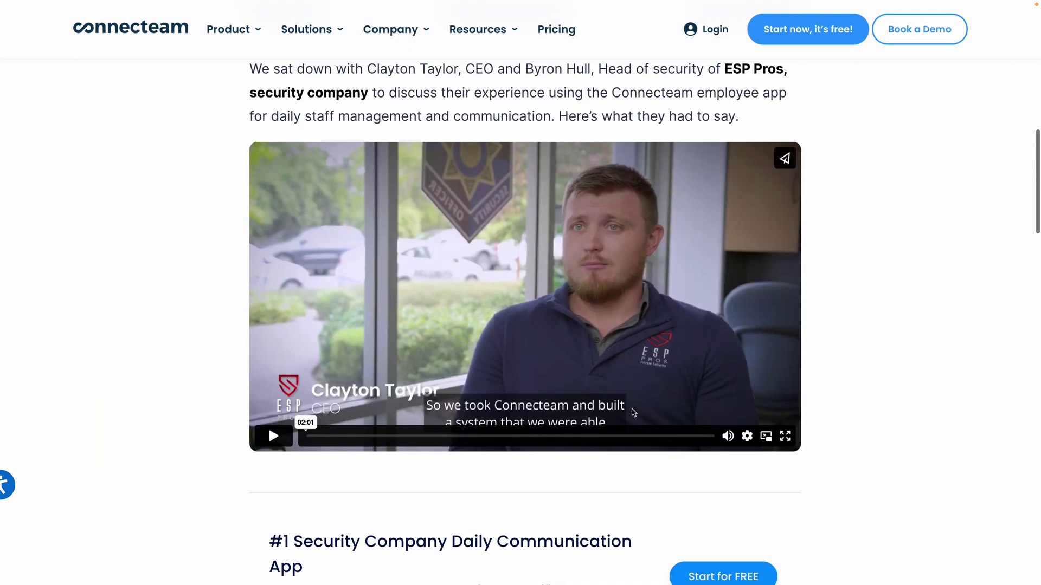
{"action": "scroll", "coordinate": [632, 413], "scroll_direction": "up", "scroll_amount": 2}
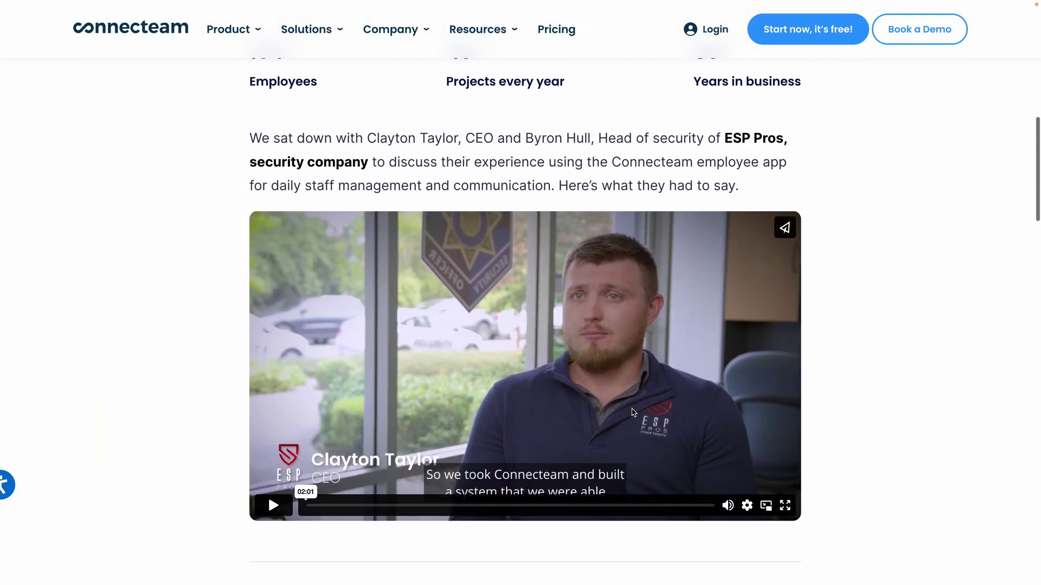
{"action": "scroll", "coordinate": [633, 413], "scroll_direction": "up", "scroll_amount": 1}
{"action": "scroll", "coordinate": [633, 413], "scroll_direction": "up", "scroll_amount": 4}
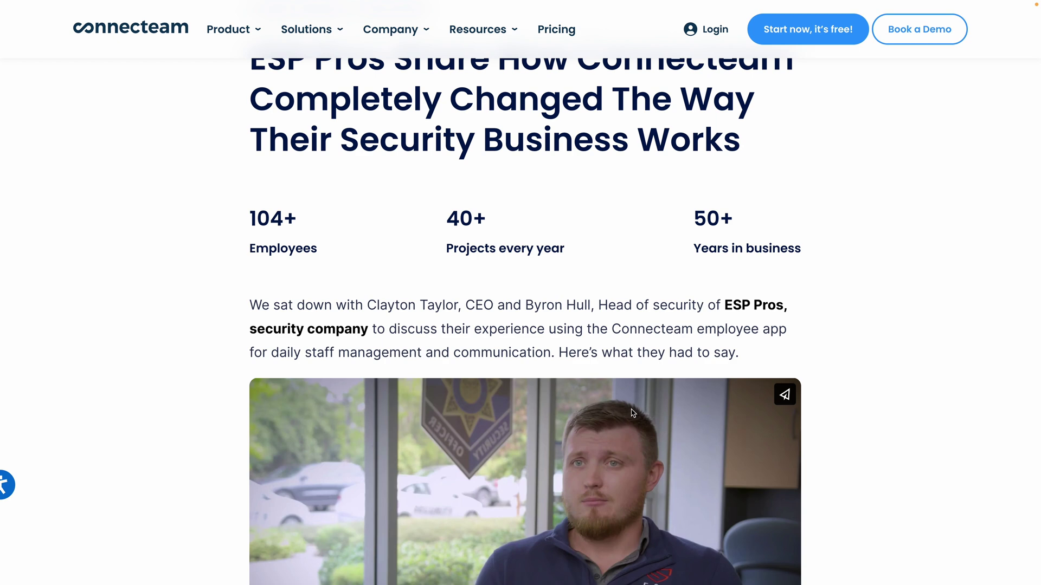
{"action": "scroll", "coordinate": [633, 413], "scroll_direction": "down", "scroll_amount": 3}
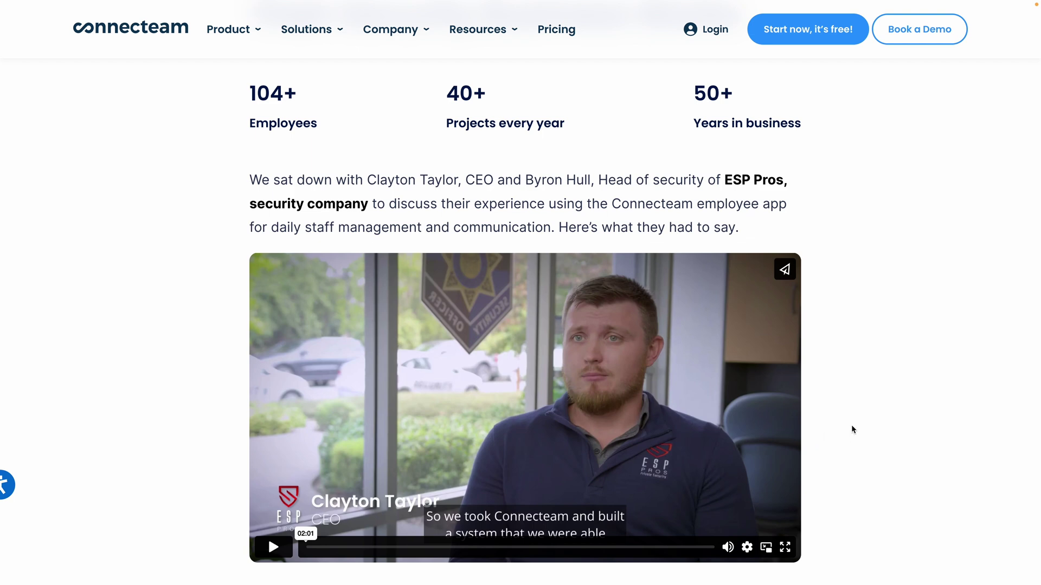
{"action": "scroll", "coordinate": [851, 425], "scroll_direction": "up", "scroll_amount": 10}
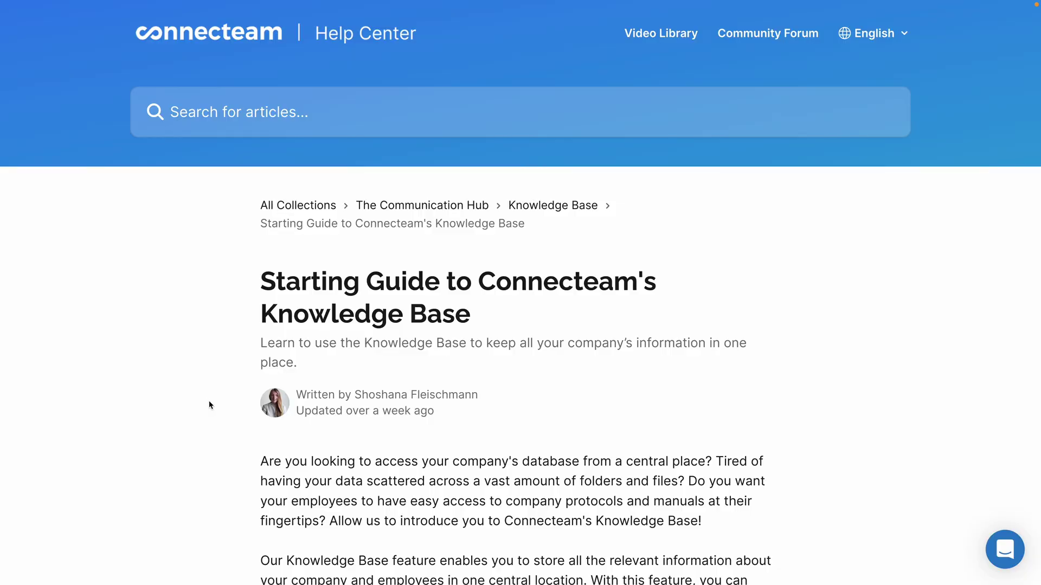
{"action": "scroll", "coordinate": [209, 405], "scroll_direction": "down", "scroll_amount": 1}
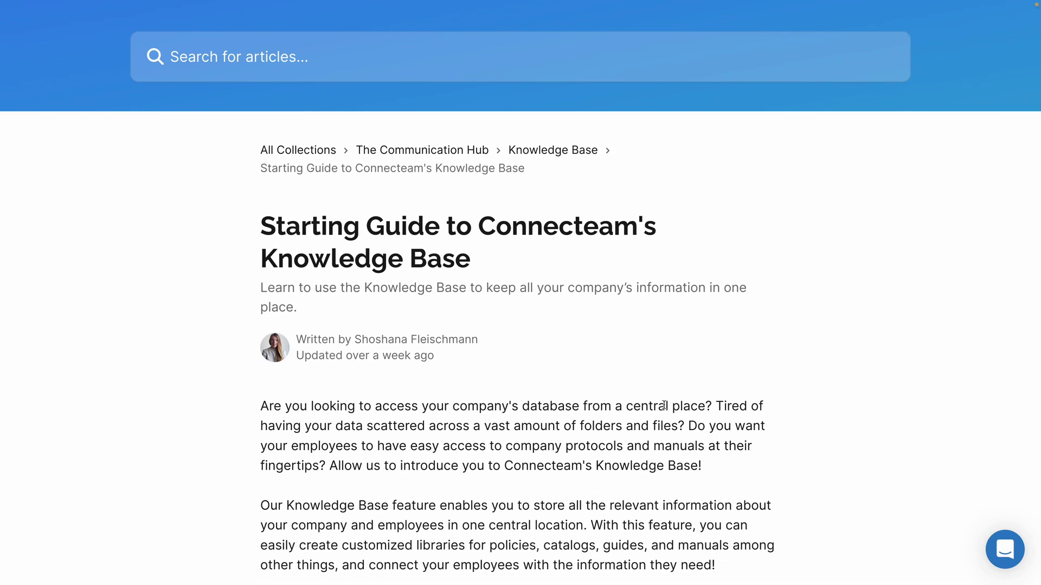
{"action": "scroll", "coordinate": [664, 407], "scroll_direction": "down", "scroll_amount": 4}
{"action": "scroll", "coordinate": [666, 407], "scroll_direction": "up", "scroll_amount": 3}
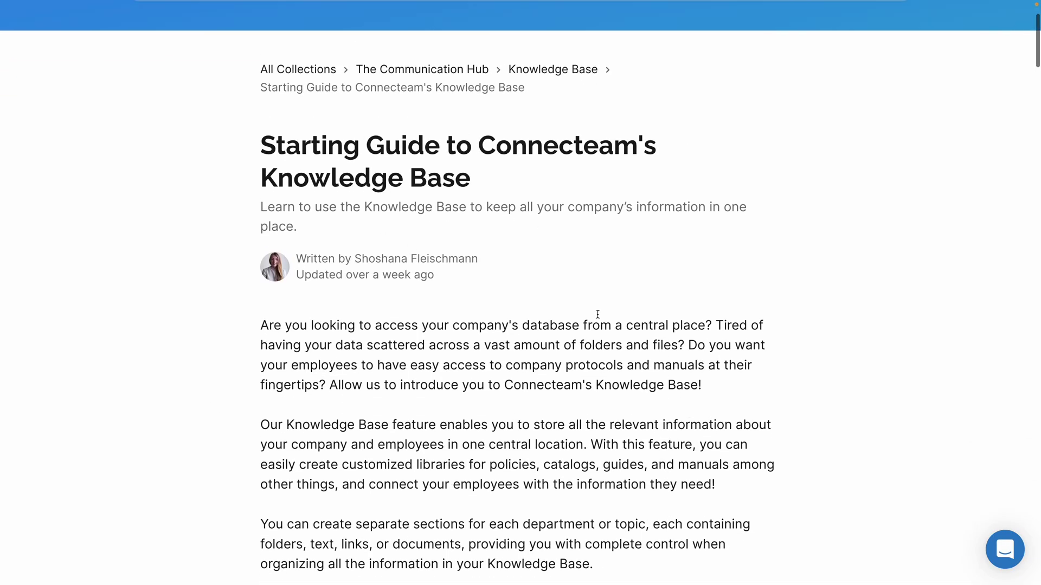
{"action": "scroll", "coordinate": [658, 330], "scroll_direction": "down", "scroll_amount": 8}
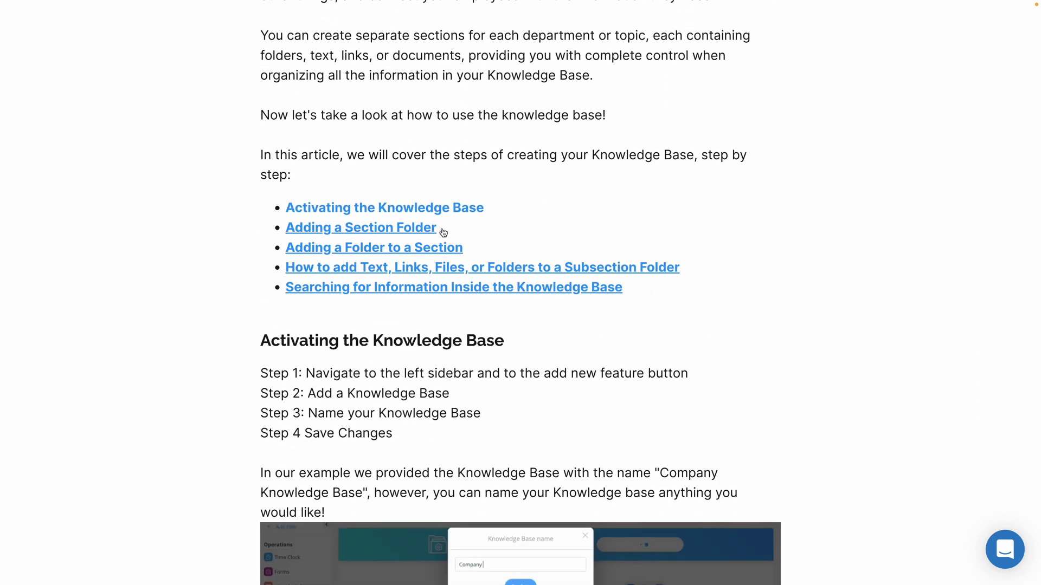
{"action": "scroll", "coordinate": [787, 411], "scroll_direction": "down", "scroll_amount": 3}
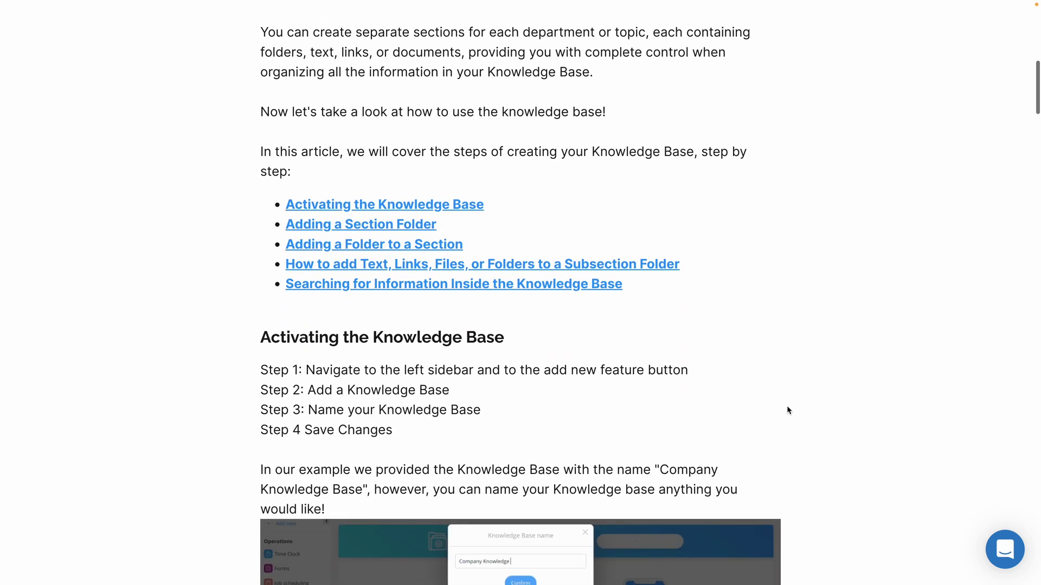
{"action": "scroll", "coordinate": [807, 413], "scroll_direction": "down", "scroll_amount": 9}
{"action": "scroll", "coordinate": [869, 438], "scroll_direction": "down", "scroll_amount": 4}
{"action": "scroll", "coordinate": [869, 440], "scroll_direction": "down", "scroll_amount": 20}
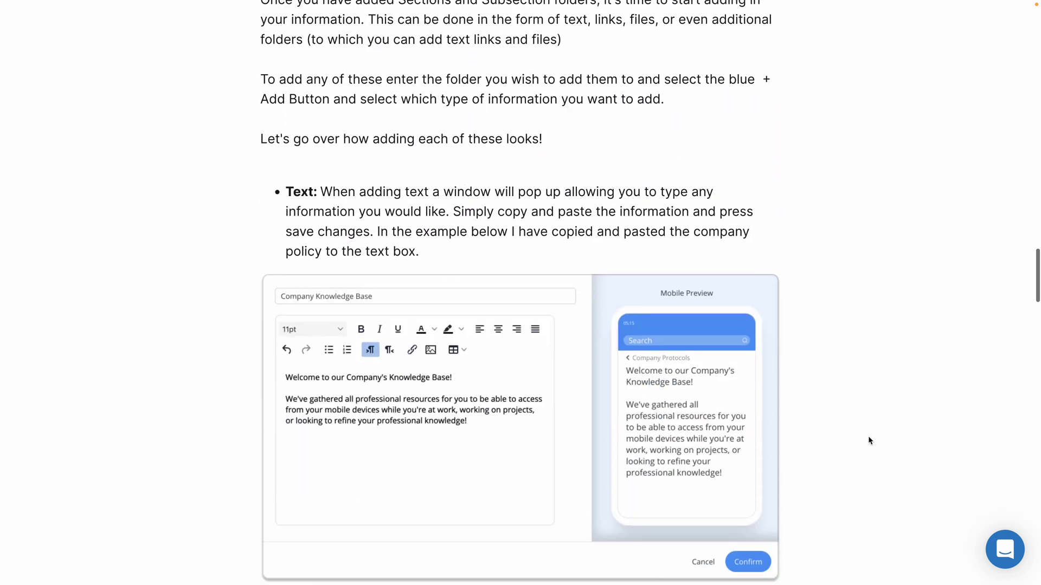
{"action": "scroll", "coordinate": [868, 441], "scroll_direction": "down", "scroll_amount": 20}
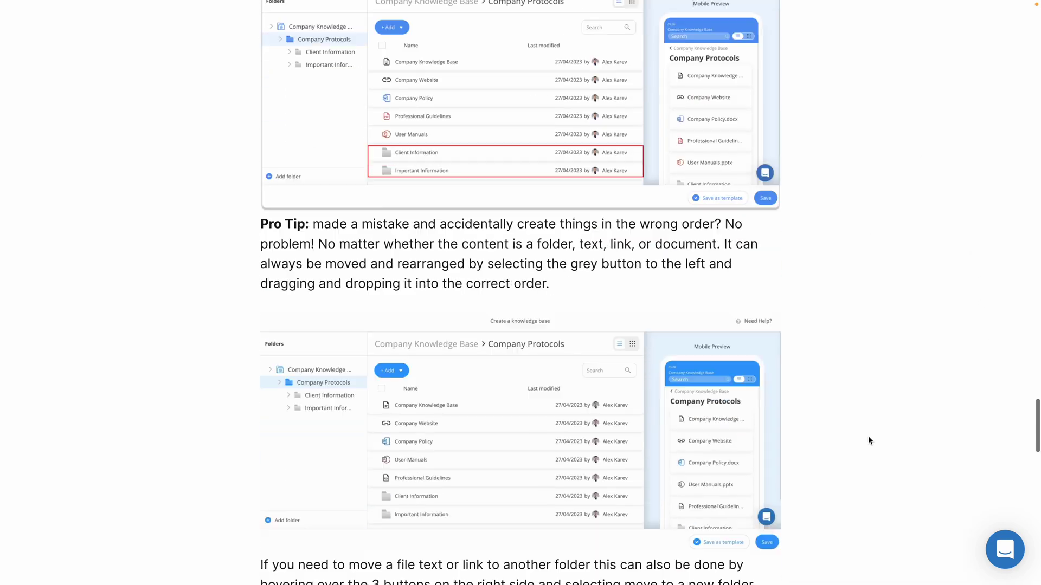
{"action": "scroll", "coordinate": [869, 441], "scroll_direction": "up", "scroll_amount": 19}
{"action": "scroll", "coordinate": [867, 440], "scroll_direction": "up", "scroll_amount": 20}
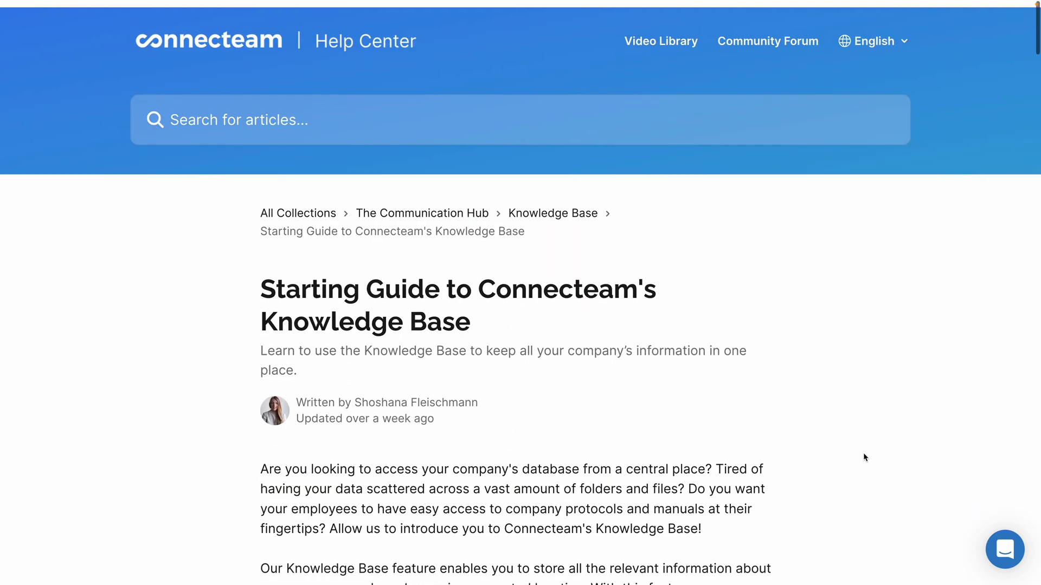